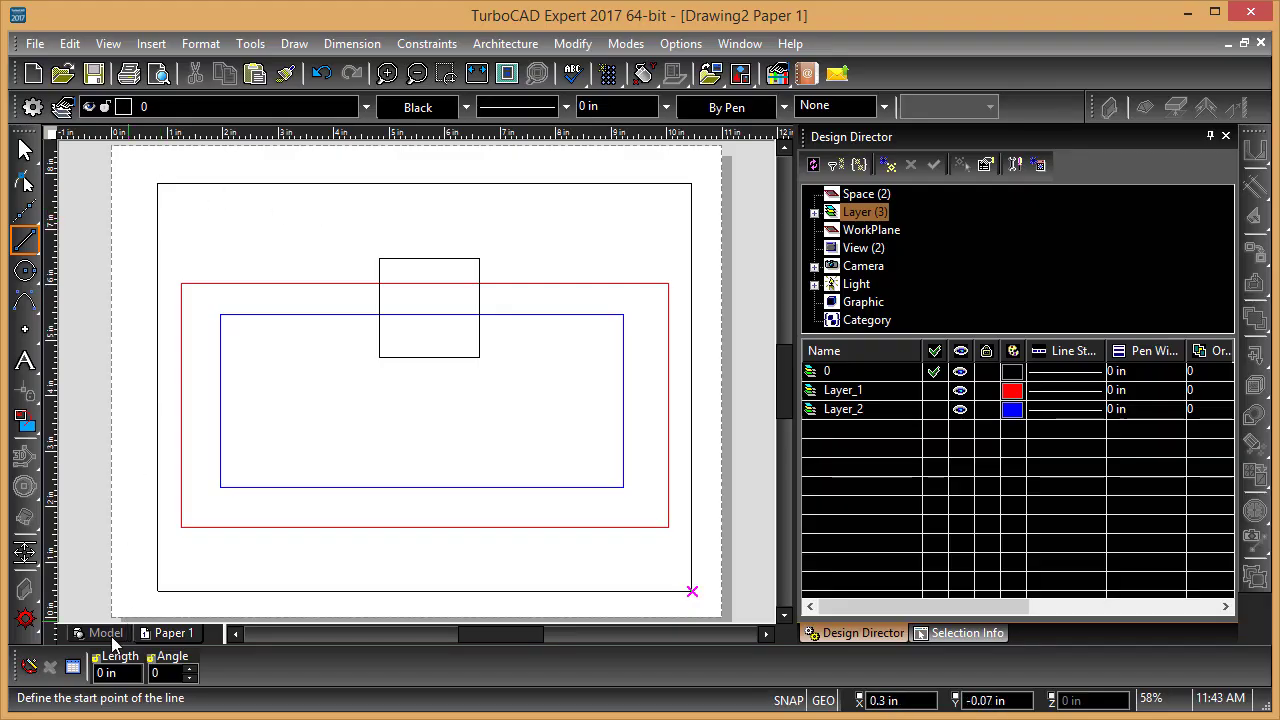
Switch from Paper 1 to the World Plan model space and zoom out on the rectangles.
{"action": "left_click", "coordinate": [112, 633]}
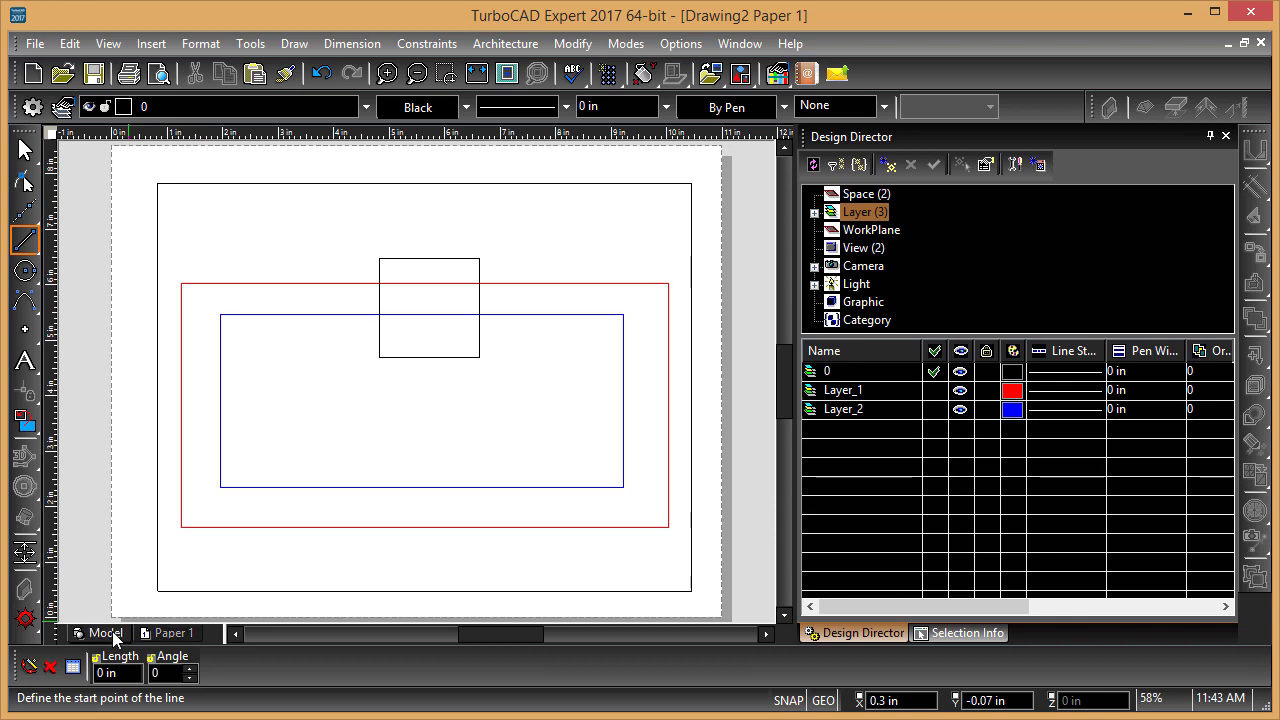
{"action": "scroll", "coordinate": [354, 394], "scroll_direction": "down", "scroll_amount": 6}
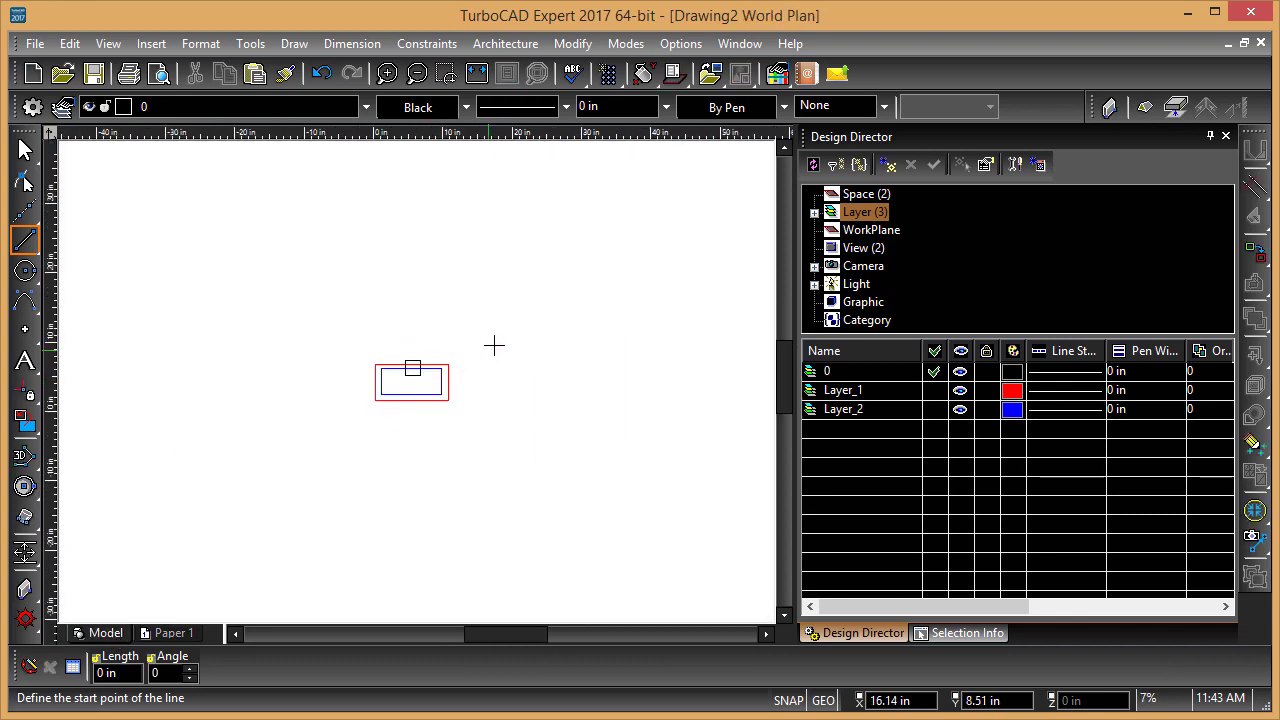
{"action": "left_click", "coordinate": [151, 44]}
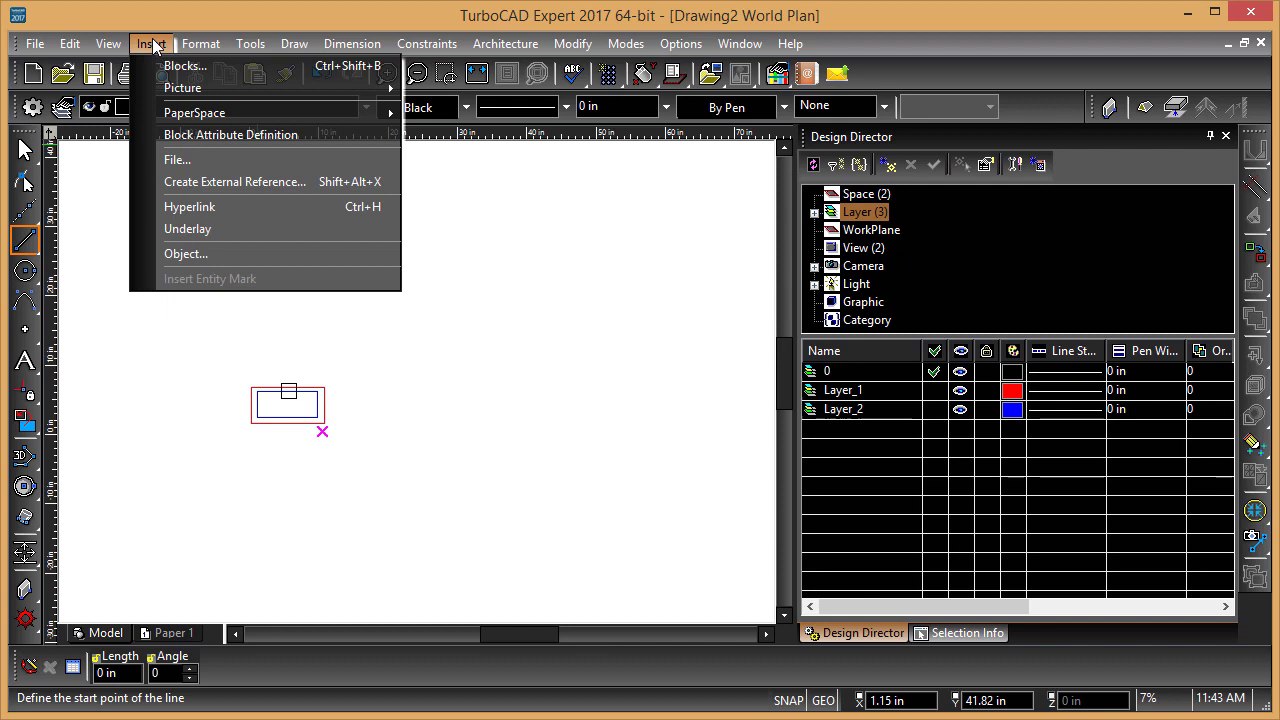
{"action": "left_click", "coordinate": [172, 182]}
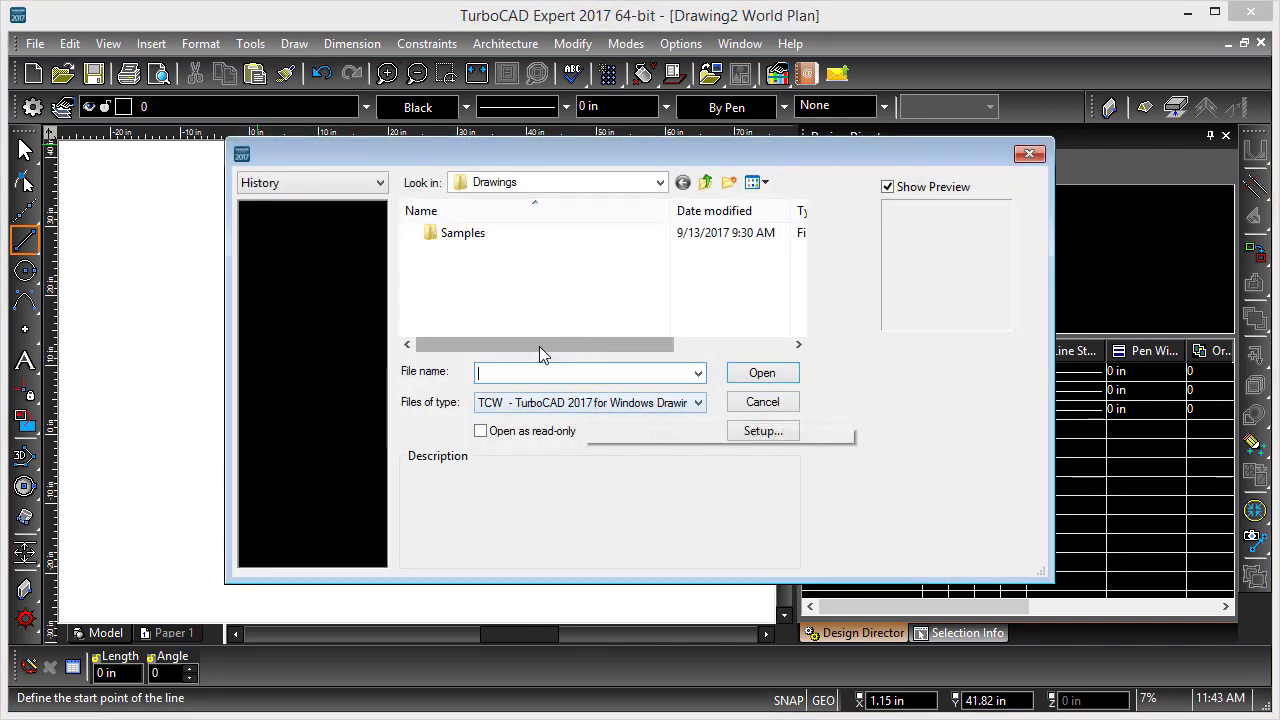
{"action": "left_click", "coordinate": [627, 405]}
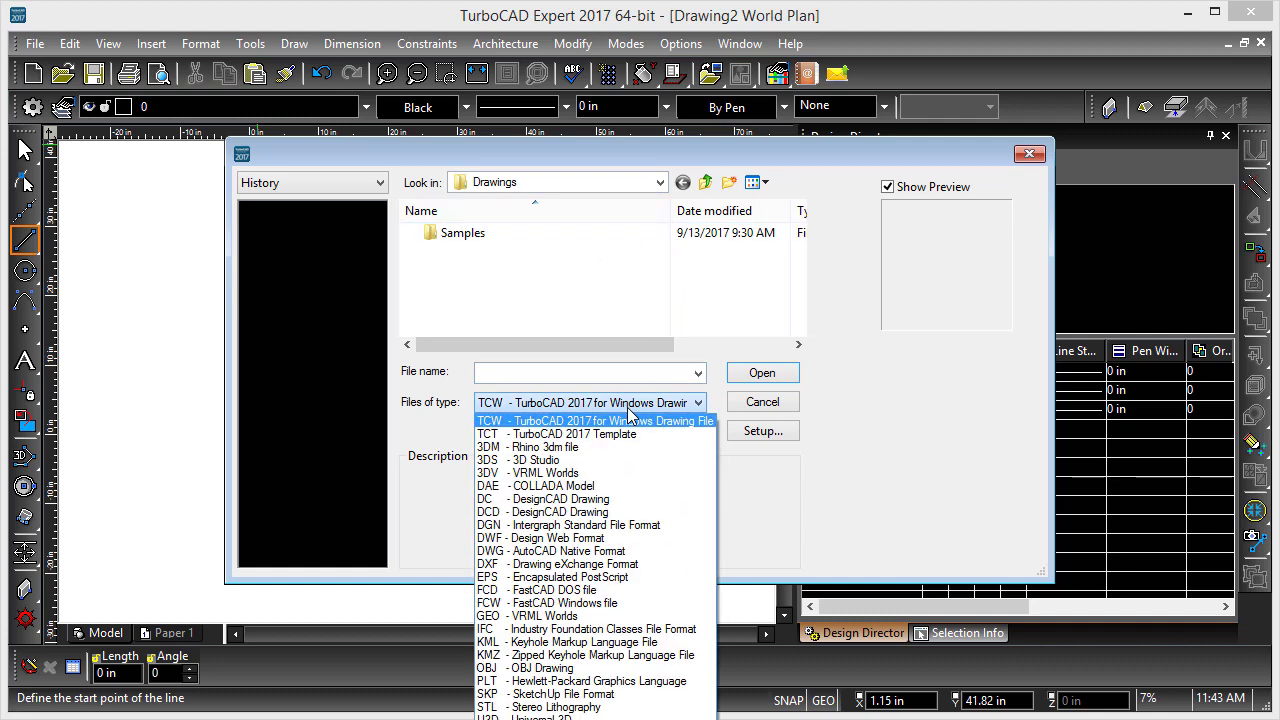
{"action": "left_click", "coordinate": [560, 551]}
{"action": "left_click_drag", "start_coordinate": [668, 211], "coordinate": [708, 211]}
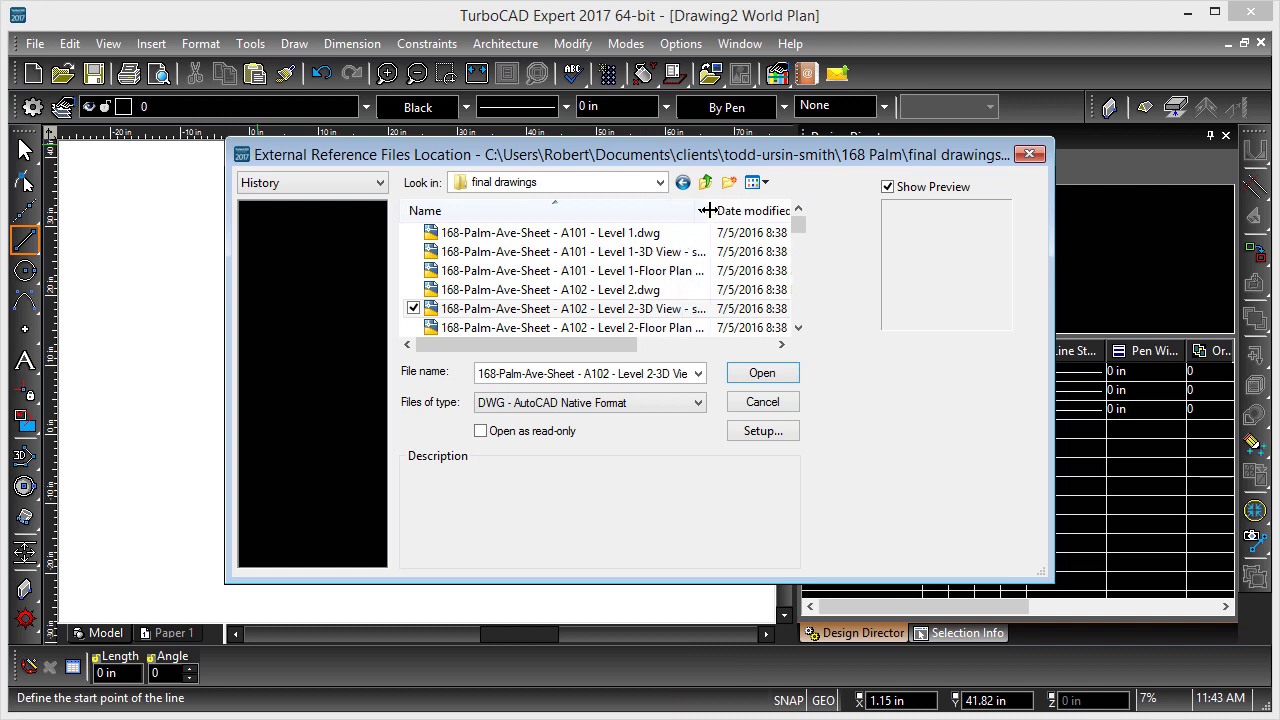
{"action": "left_click", "coordinate": [619, 292]}
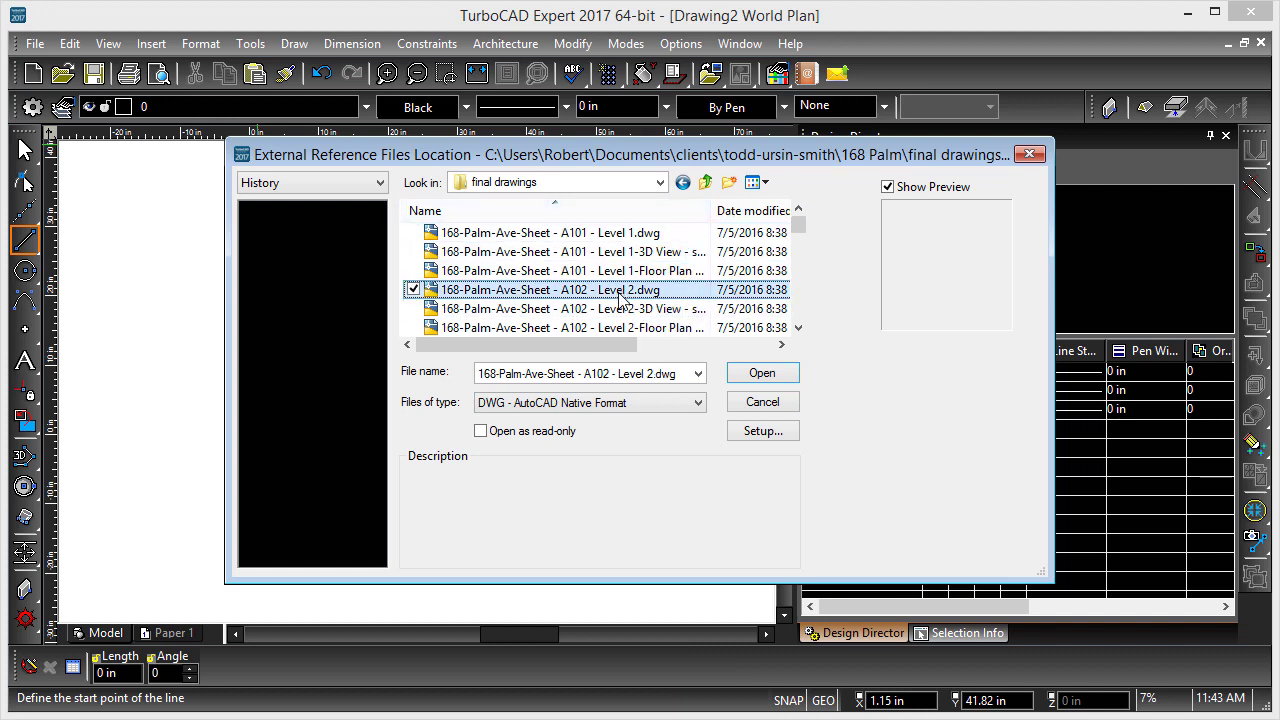
{"action": "left_click", "coordinate": [568, 291]}
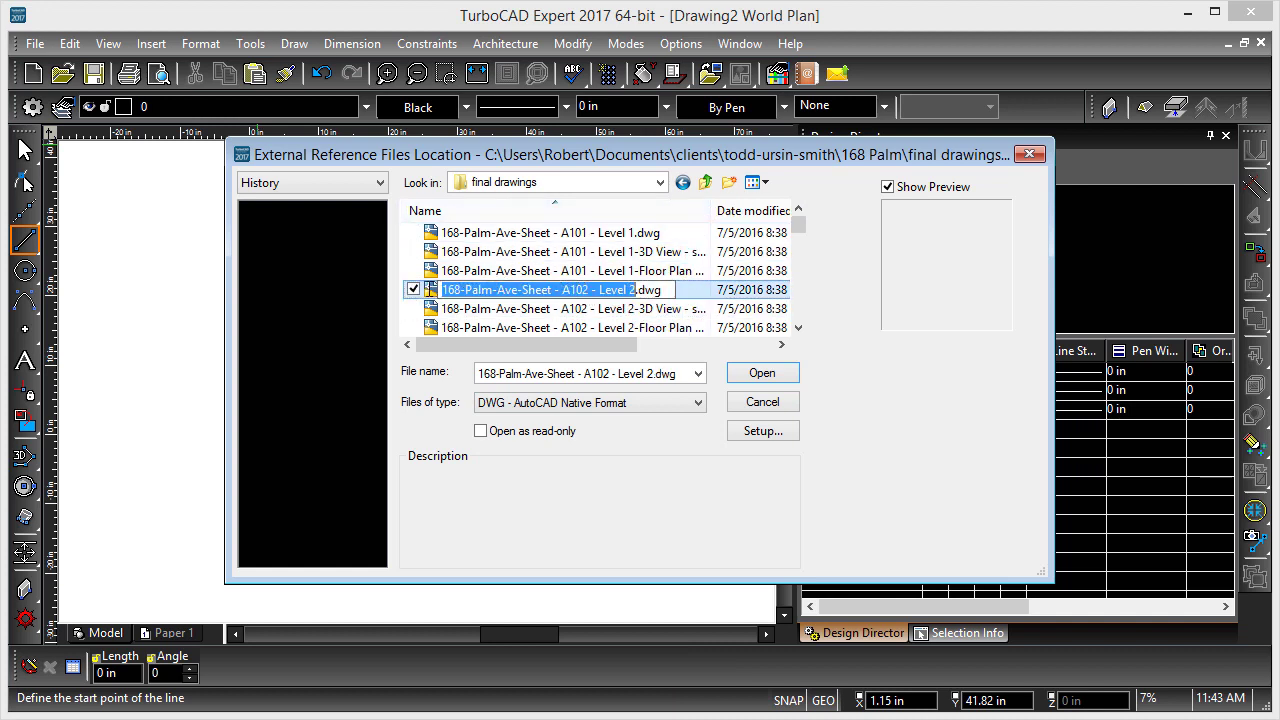
{"action": "key", "text": "Escape"}
{"action": "double_click", "coordinate": [453, 290]}
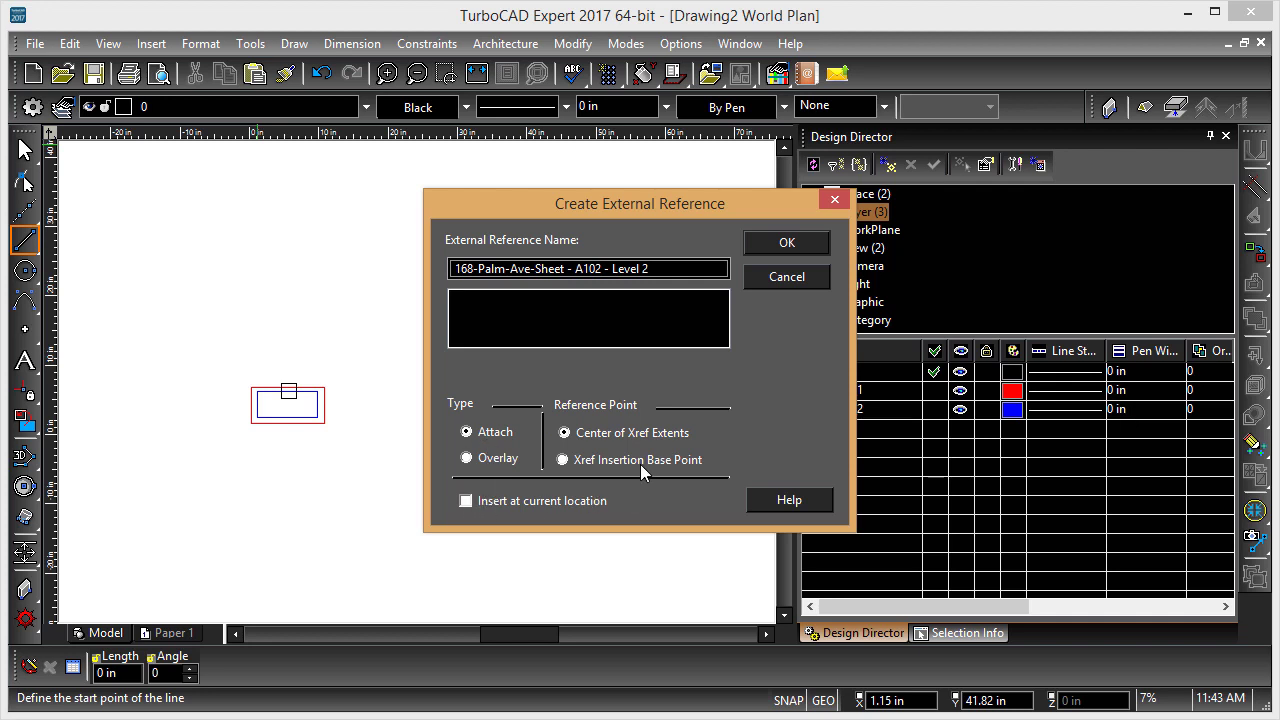
Attach the Level 2 sheet as an external reference and draw a line right of the rectangles.
{"action": "left_click", "coordinate": [767, 254]}
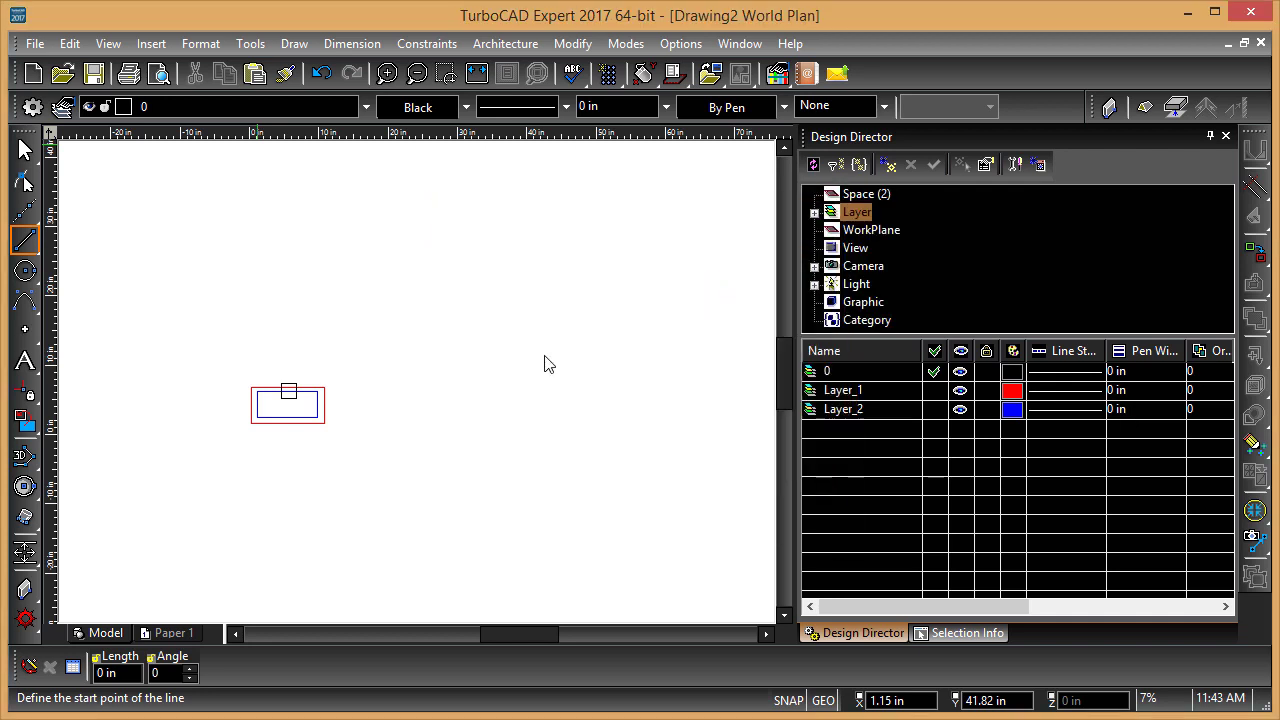
{"action": "left_click", "coordinate": [368, 391]}
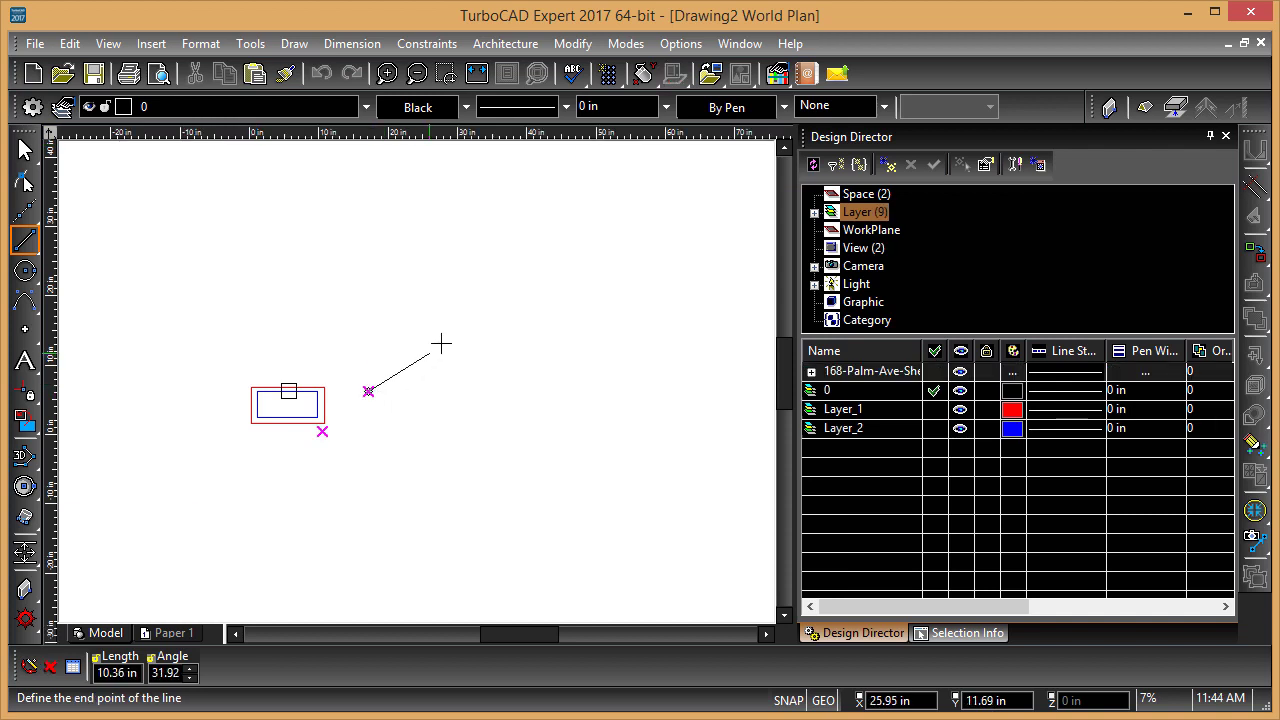
{"action": "left_click", "coordinate": [571, 379]}
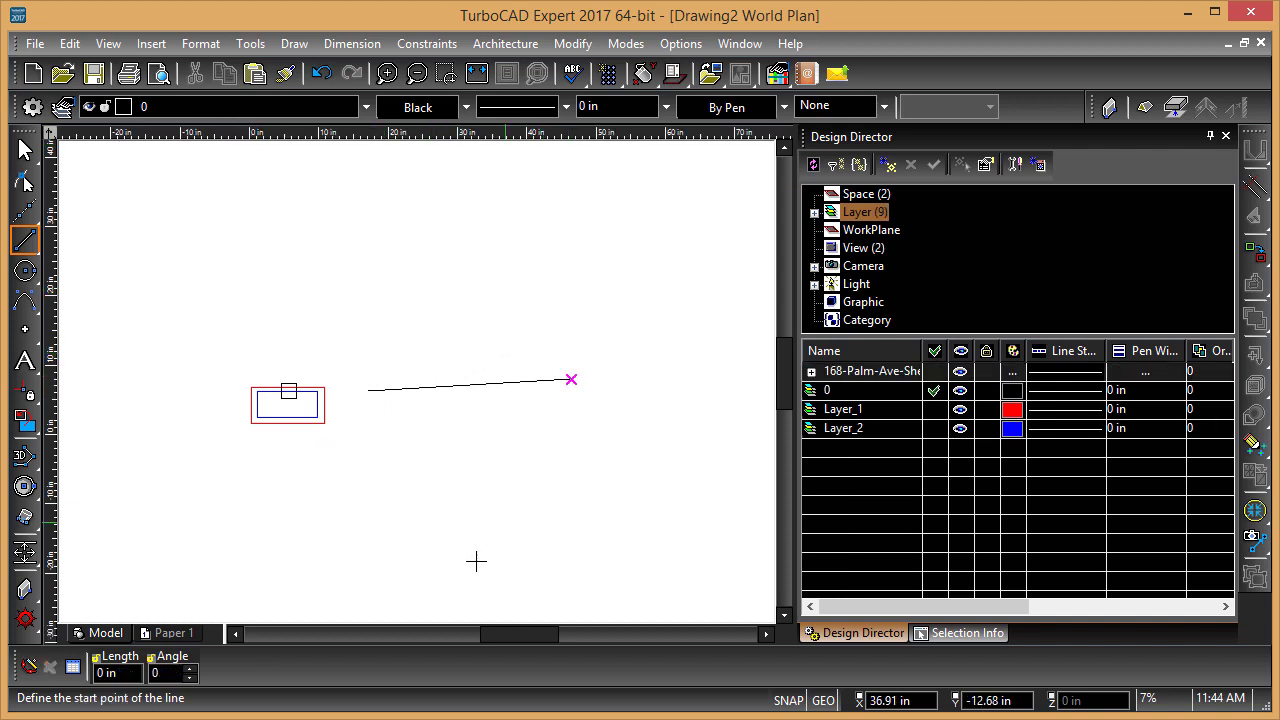
{"action": "right_click", "coordinate": [517, 475]}
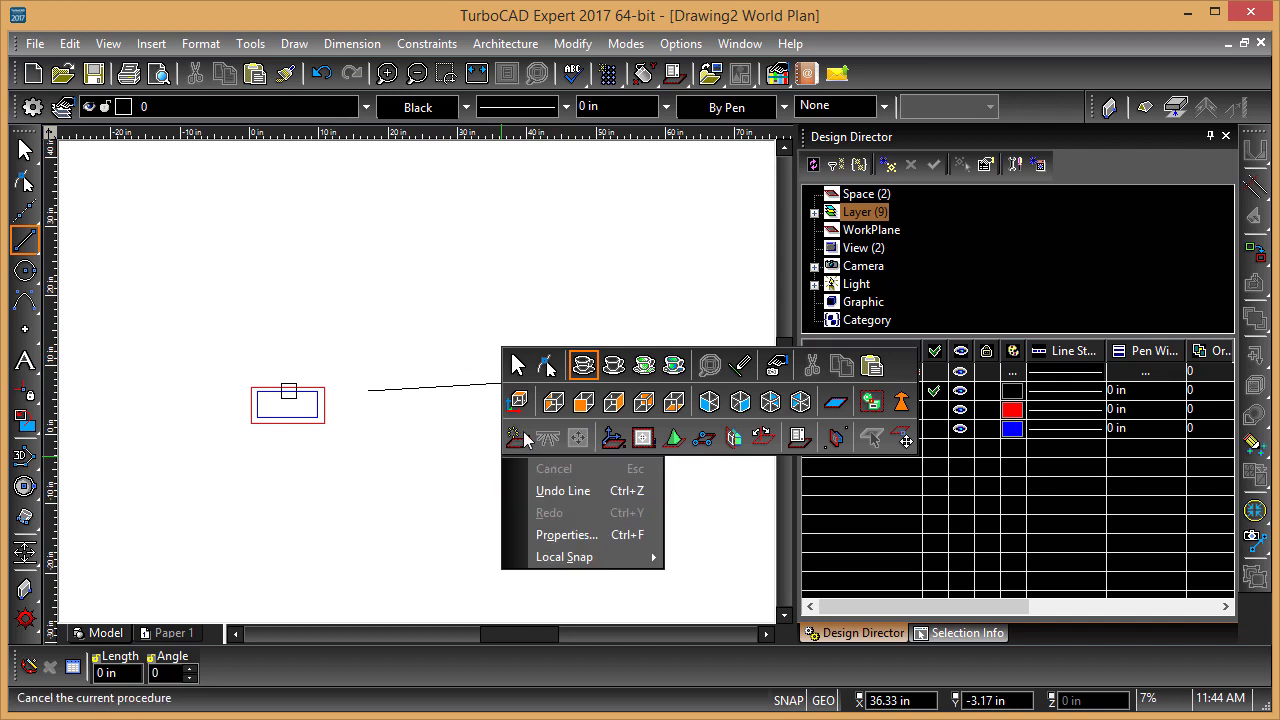
{"action": "left_click", "coordinate": [516, 364]}
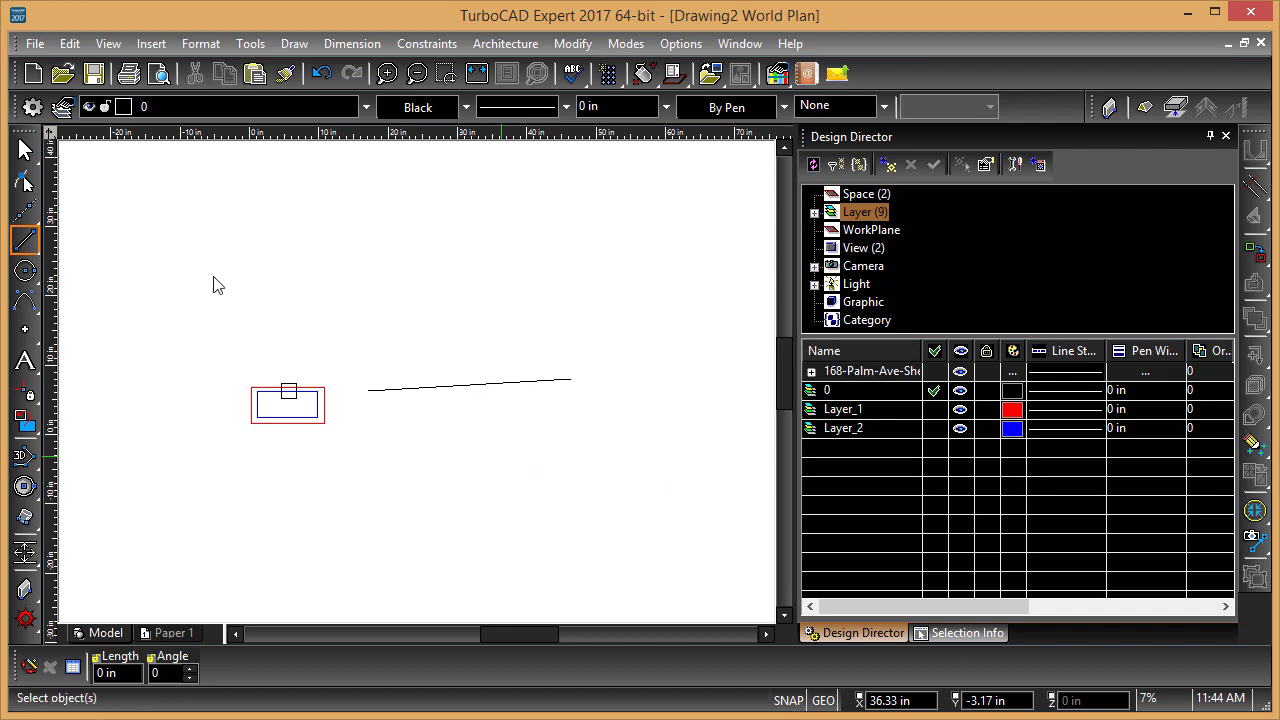
Cancel a second external reference attempt and bring up the Customize Palettes settings.
{"action": "left_click", "coordinate": [148, 46]}
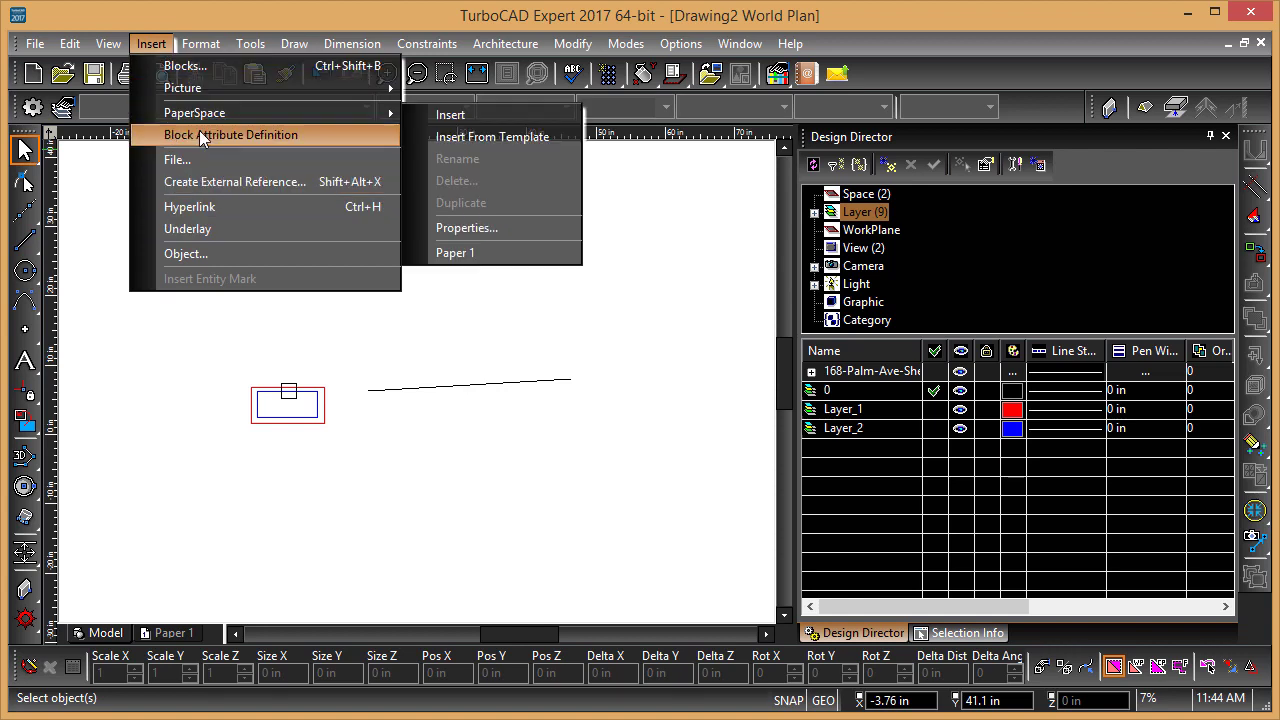
{"action": "left_click", "coordinate": [236, 188]}
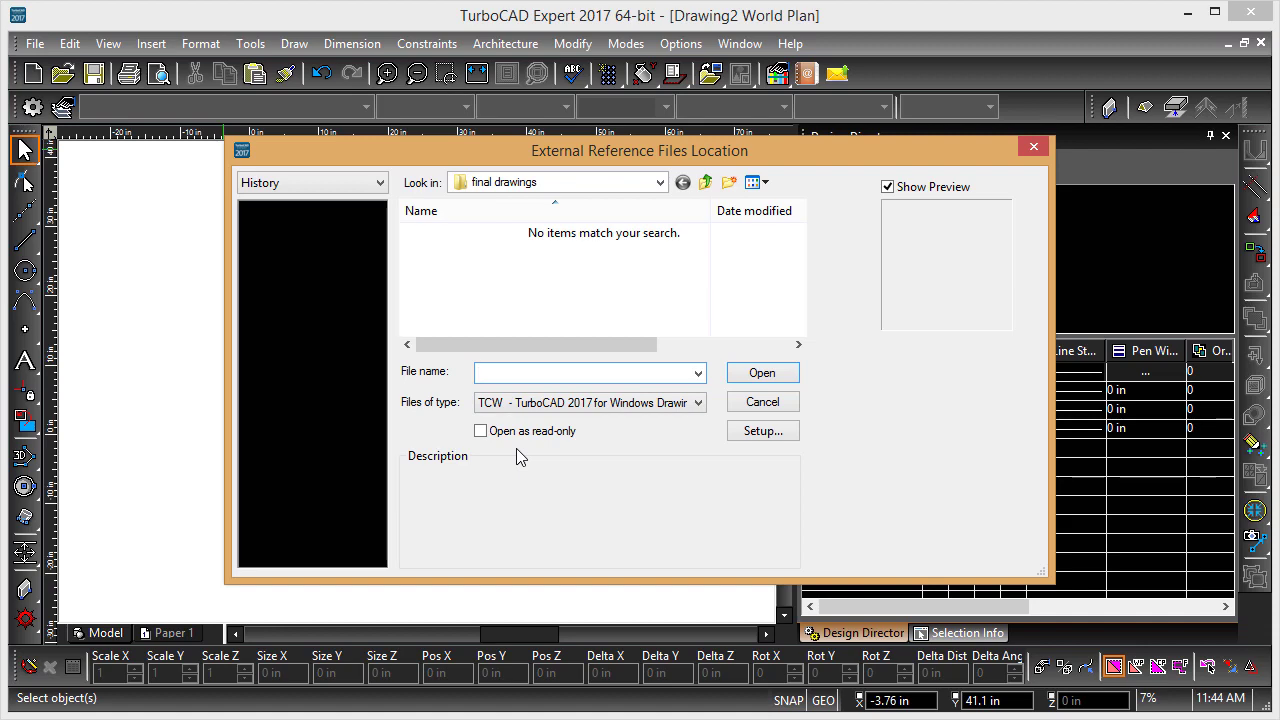
{"action": "left_click", "coordinate": [760, 402]}
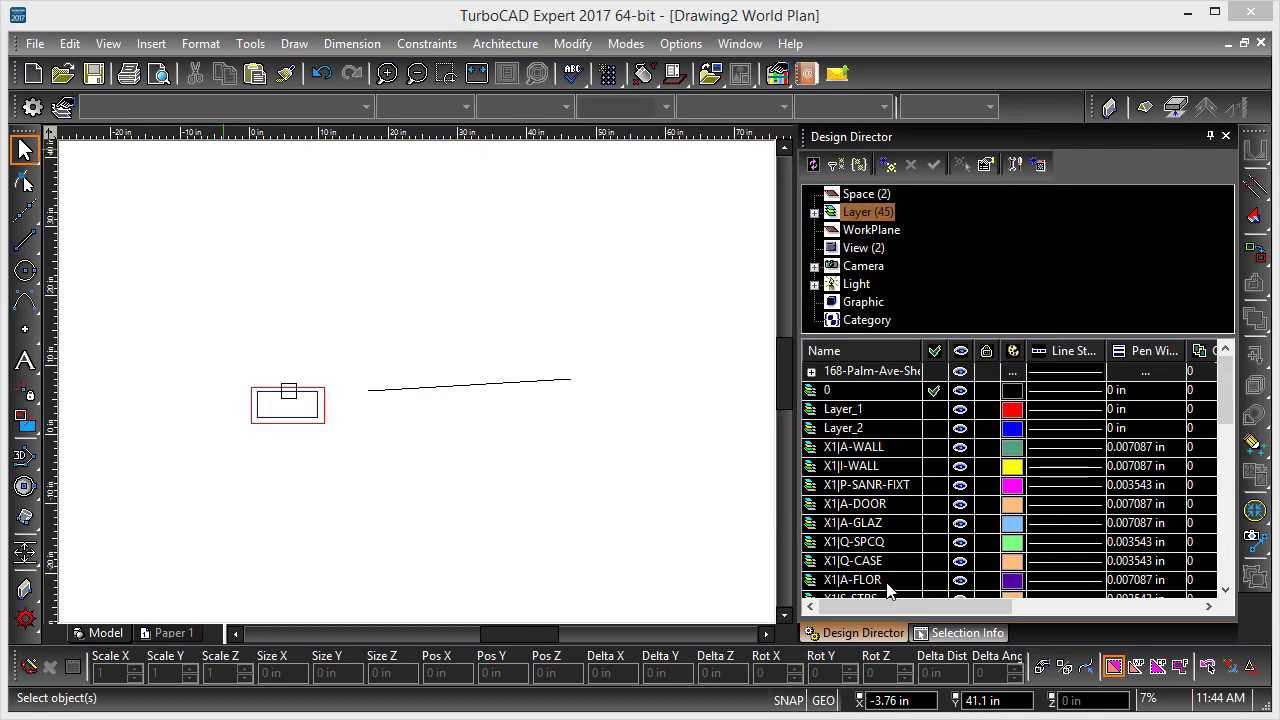
{"action": "left_click", "coordinate": [960, 633]}
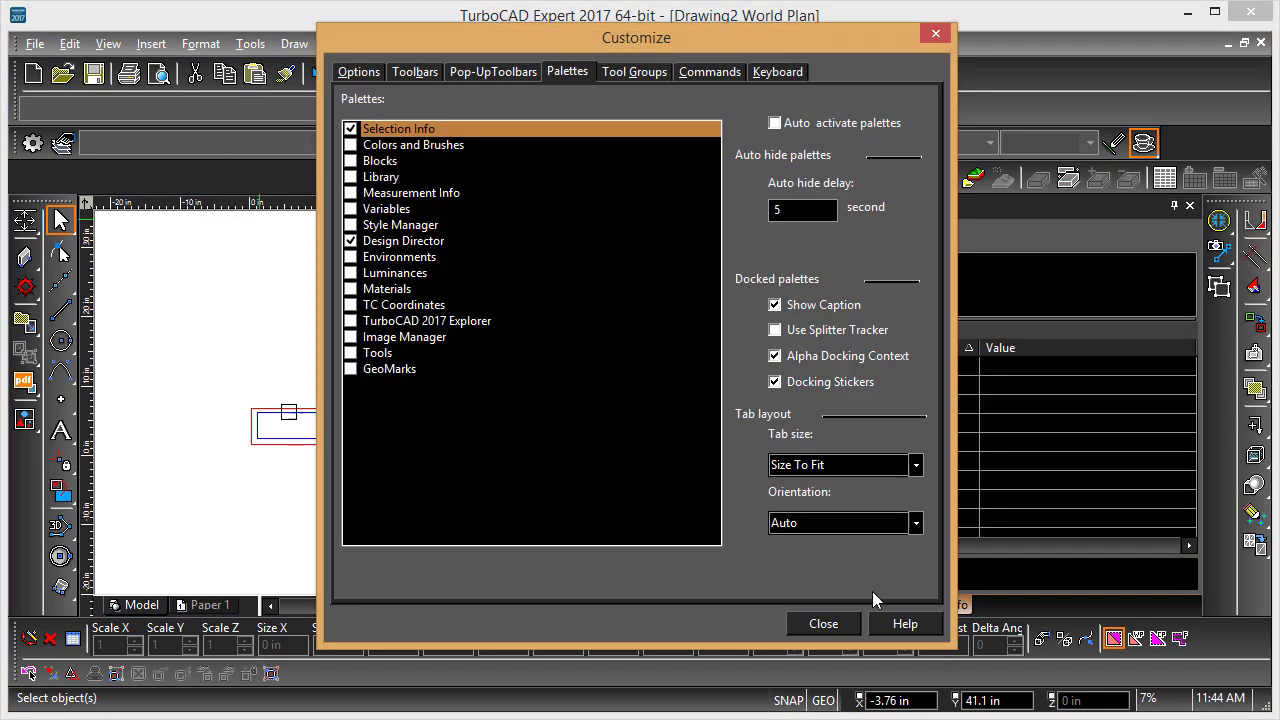
Enable the Blocks palette and drag the Level 2 sheet block into the drawing.
{"action": "left_click", "coordinate": [350, 161]}
{"action": "left_click", "coordinate": [824, 624]}
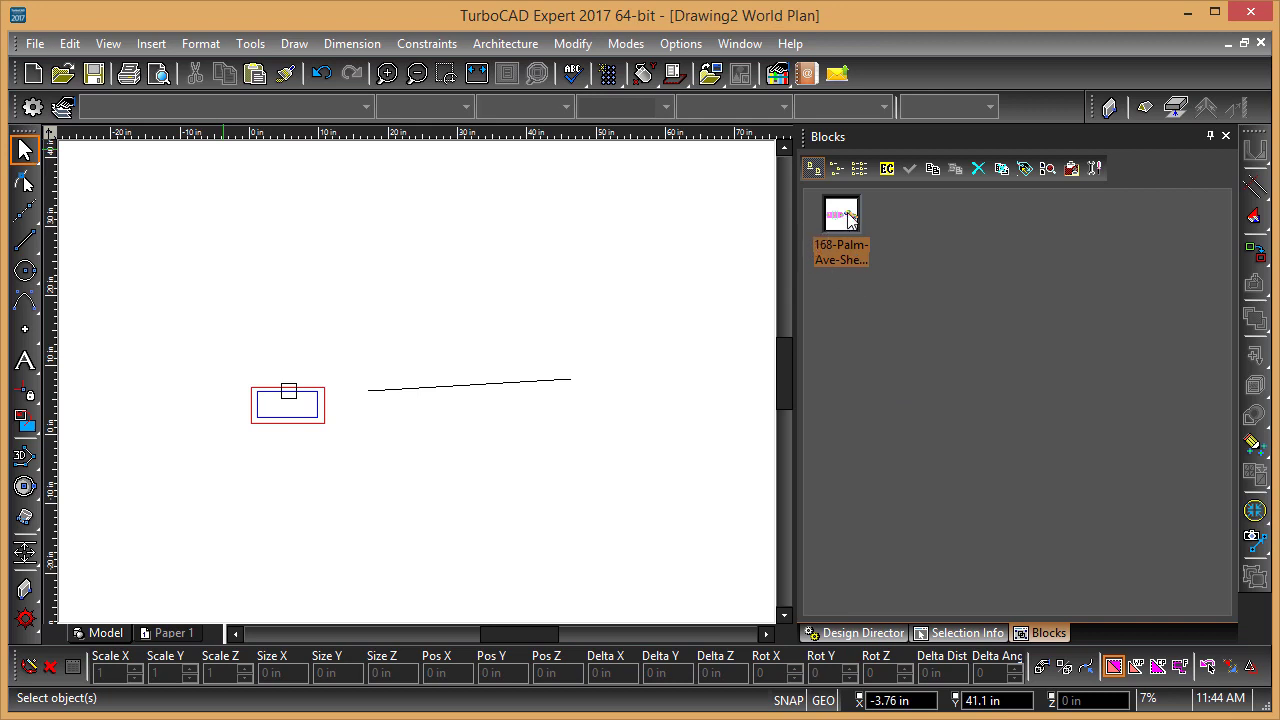
{"action": "mouse_move", "coordinate": [848, 218]}
{"action": "left_mouse_down"}
{"action": "mouse_move", "coordinate": [628, 277]}
{"action": "mouse_move", "coordinate": [557, 268]}
{"action": "left_mouse_up"}
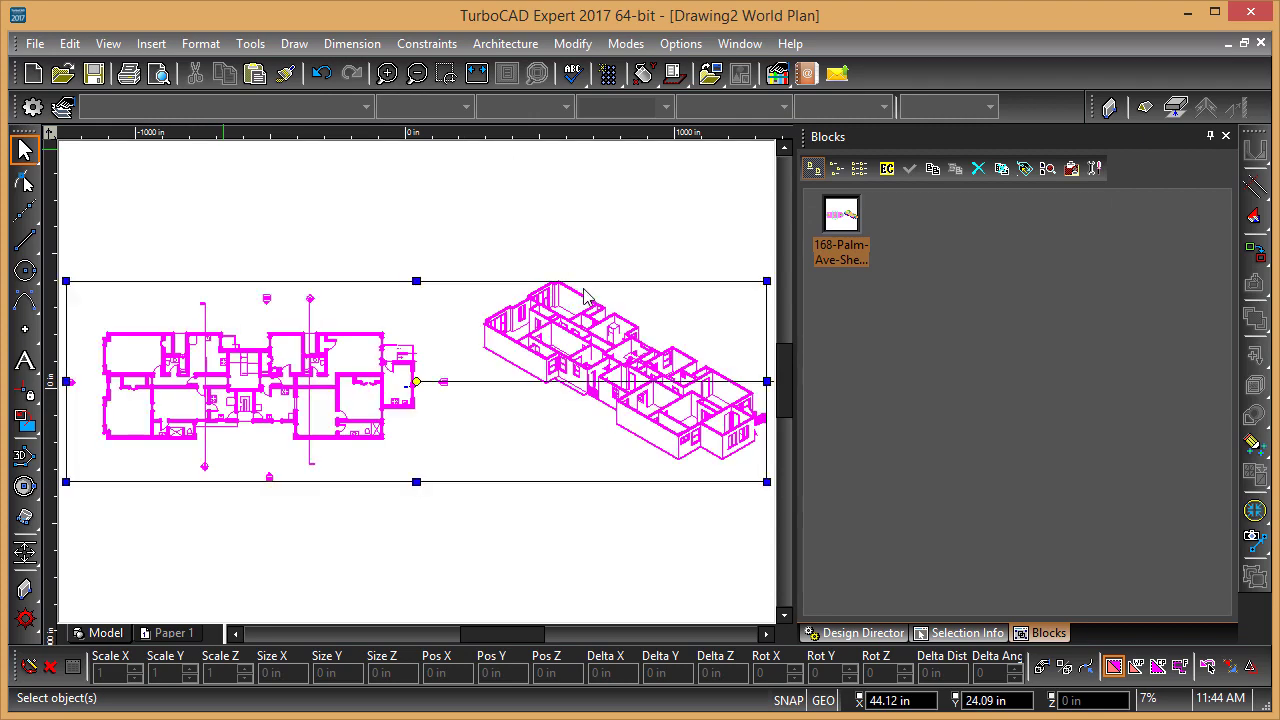
Move the sheet block up to 697.72, 1078.82 in and list its Selection Info properties.
{"action": "left_click_drag", "start_coordinate": [398, 388], "coordinate": [480, 262]}
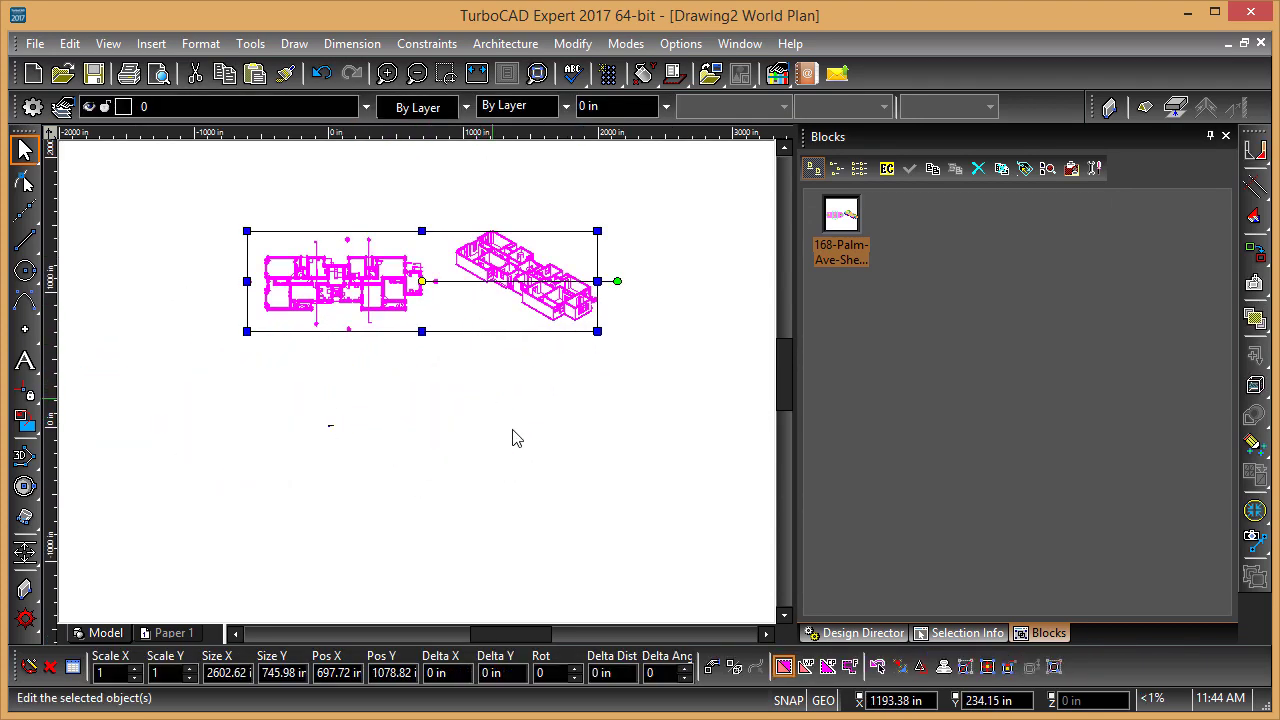
{"action": "left_click", "coordinate": [949, 631]}
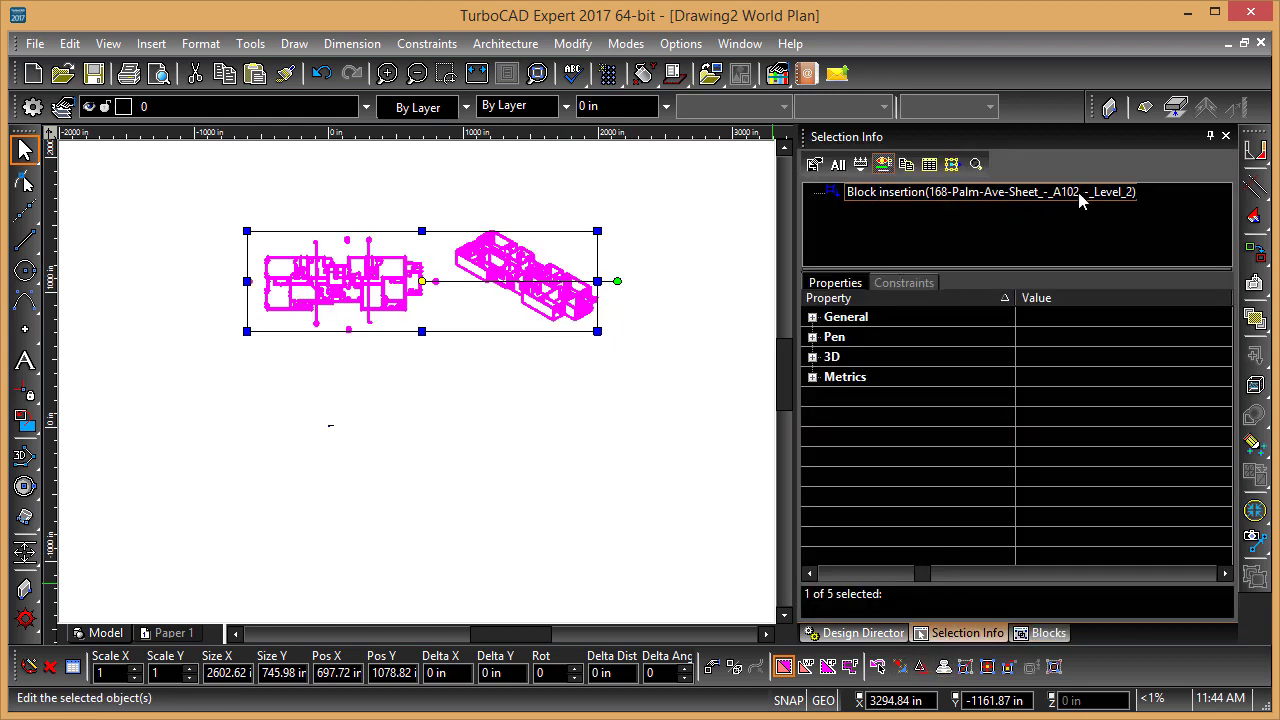
{"action": "left_click", "coordinate": [812, 377]}
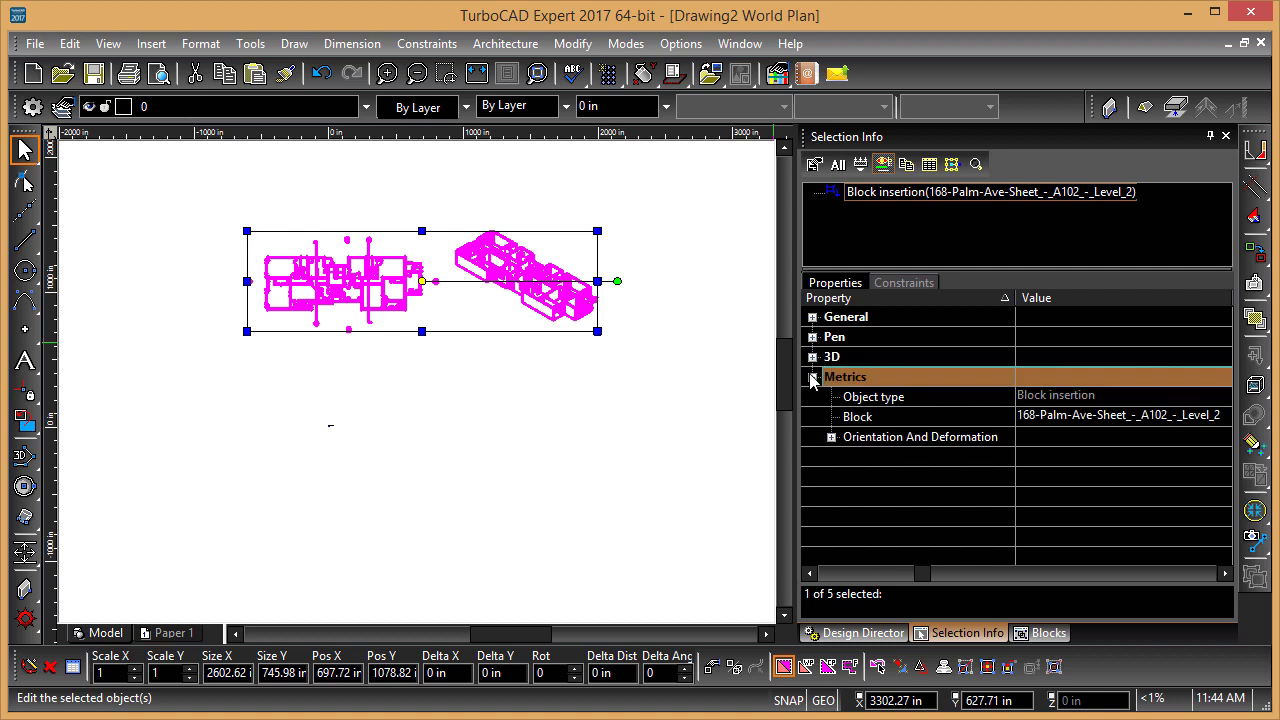
{"action": "left_click", "coordinate": [830, 438]}
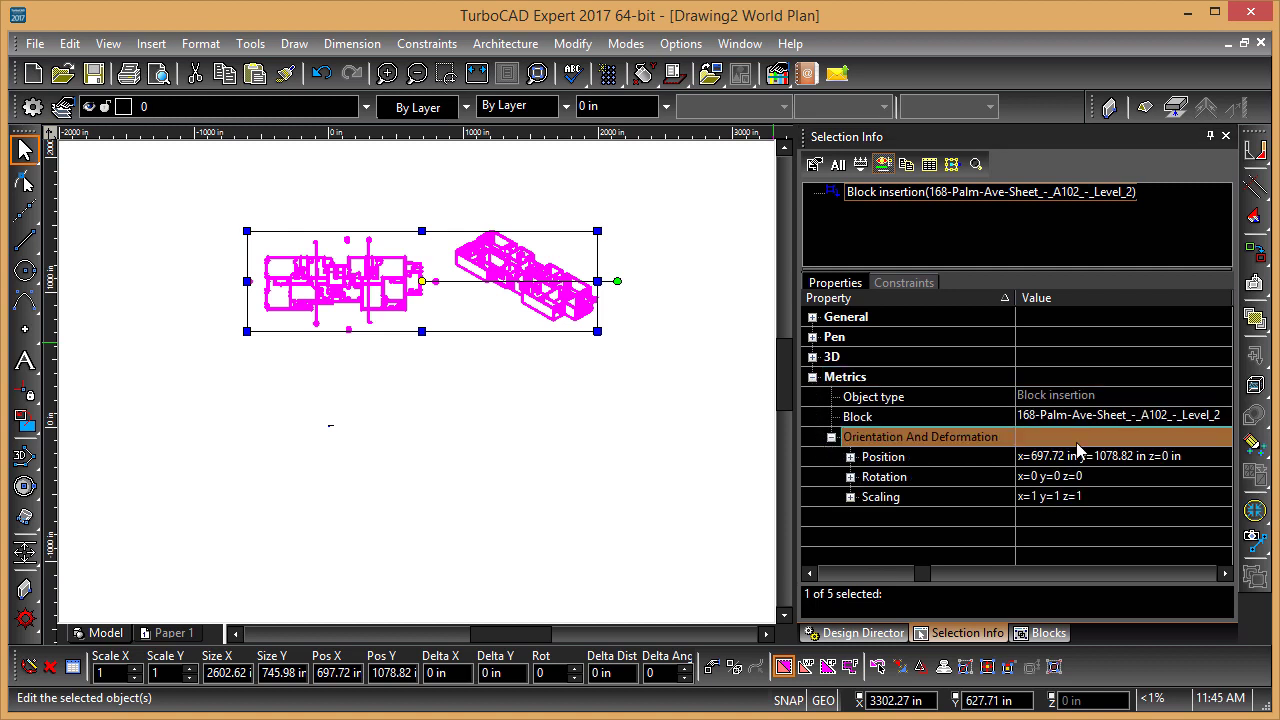
{"action": "left_click", "coordinate": [506, 400]}
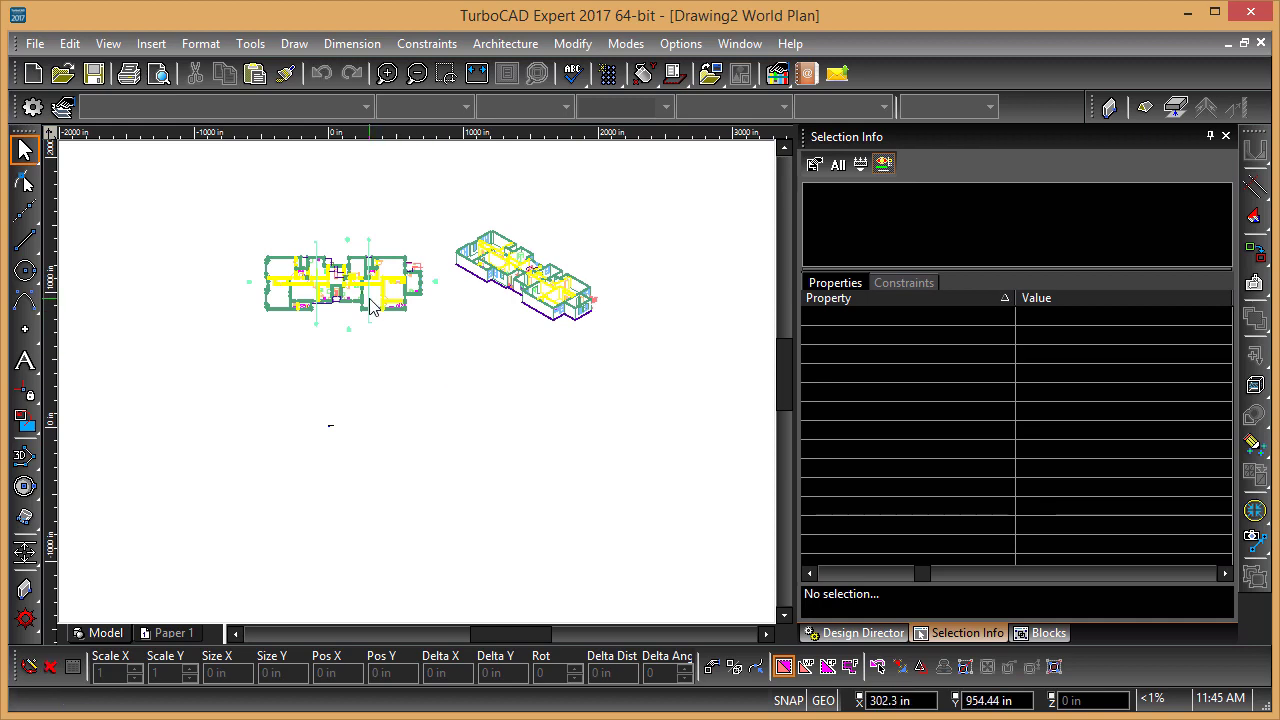
{"action": "key", "text": "ctrl+z"}
{"action": "left_click", "coordinate": [440, 440]}
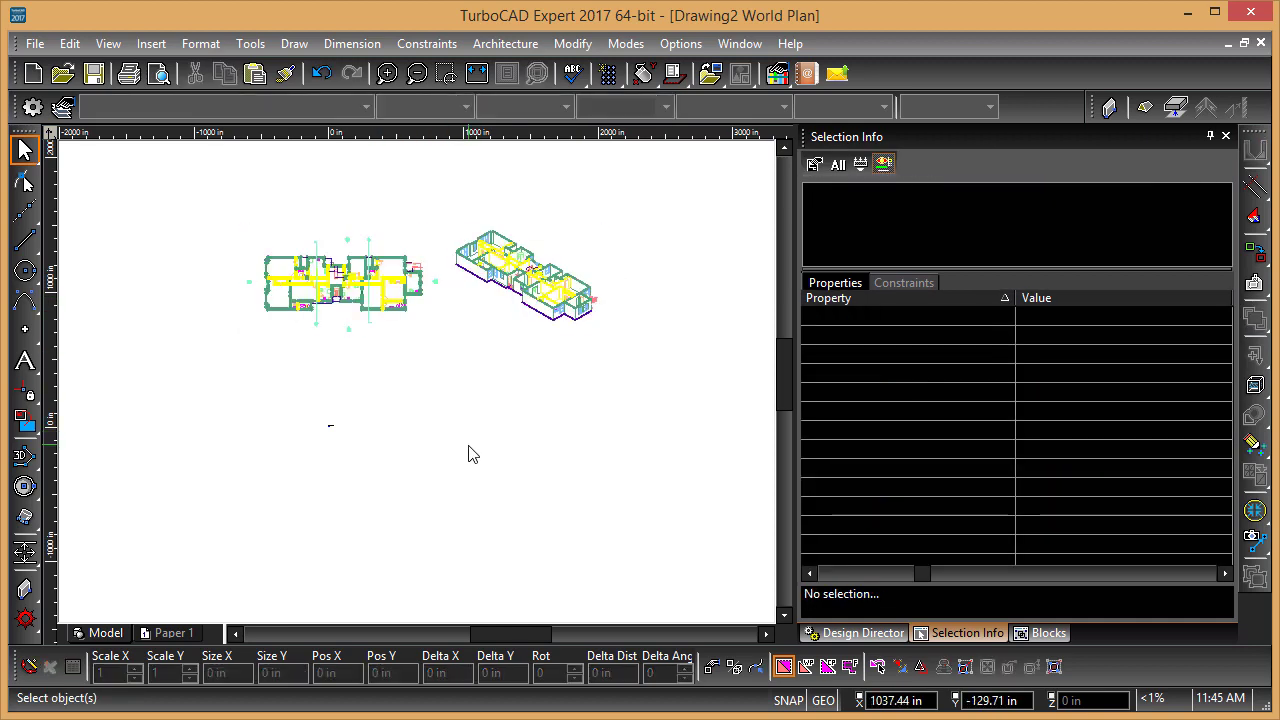
{"action": "middle_click_drag", "start_coordinate": [471, 451], "coordinate": [418, 392]}
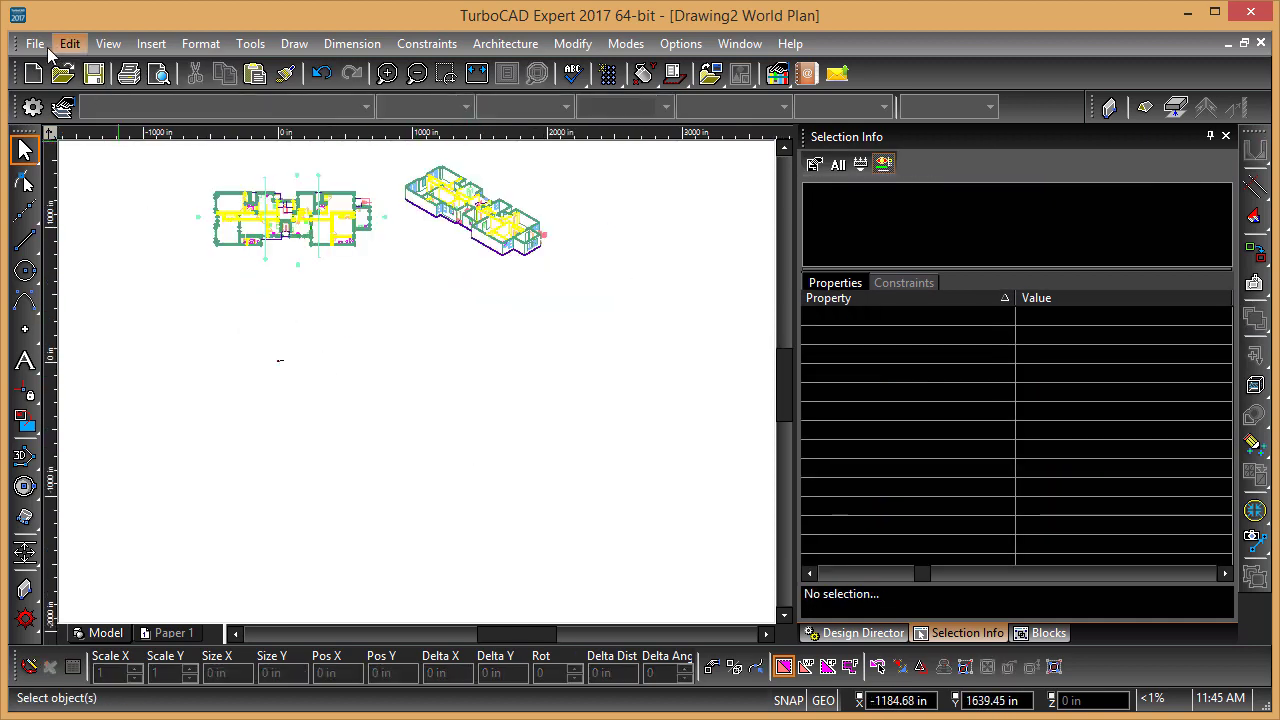
Start a new external reference with XREF-Drawing-01.TCW as the reference file.
{"action": "left_click", "coordinate": [149, 45]}
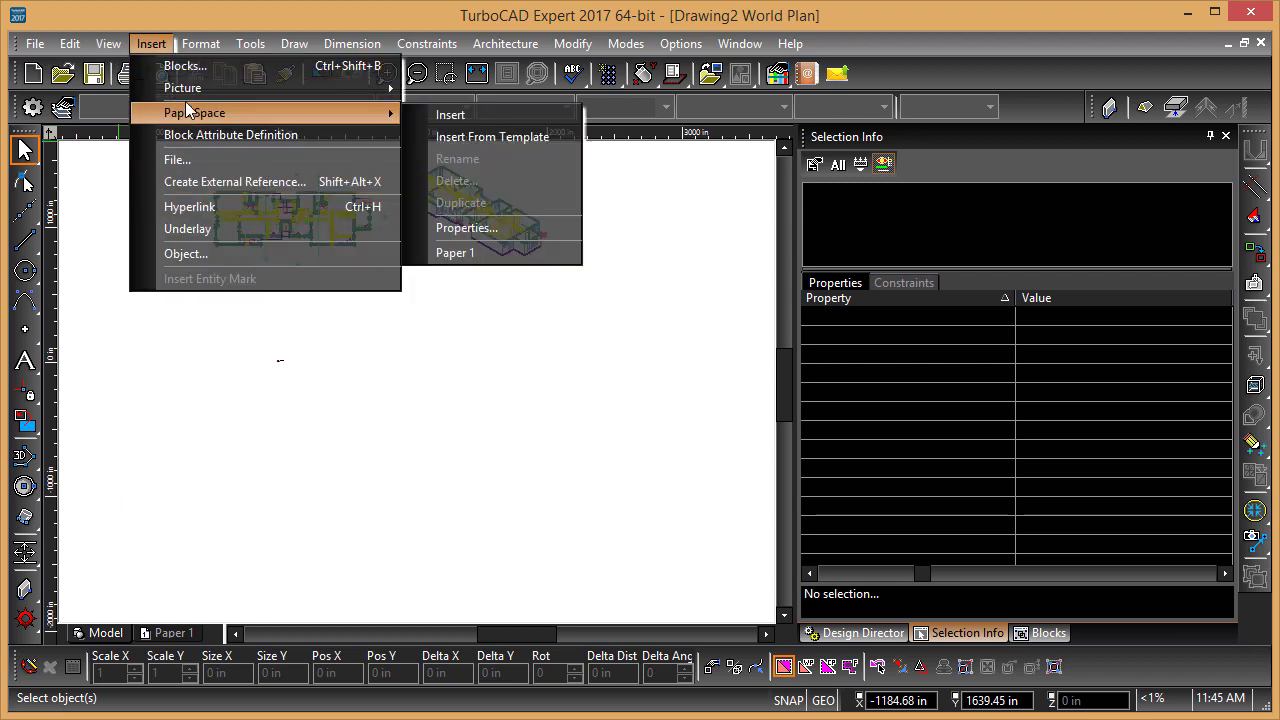
{"action": "left_click", "coordinate": [192, 180]}
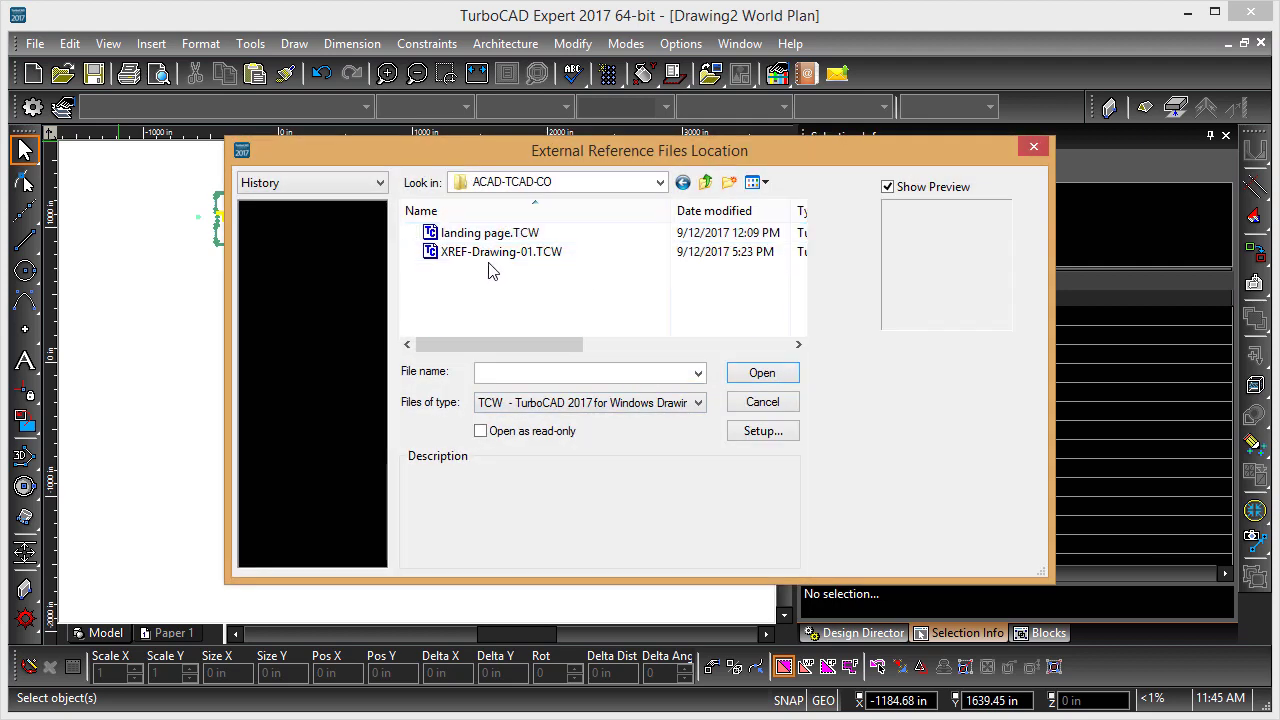
{"action": "left_click", "coordinate": [495, 256]}
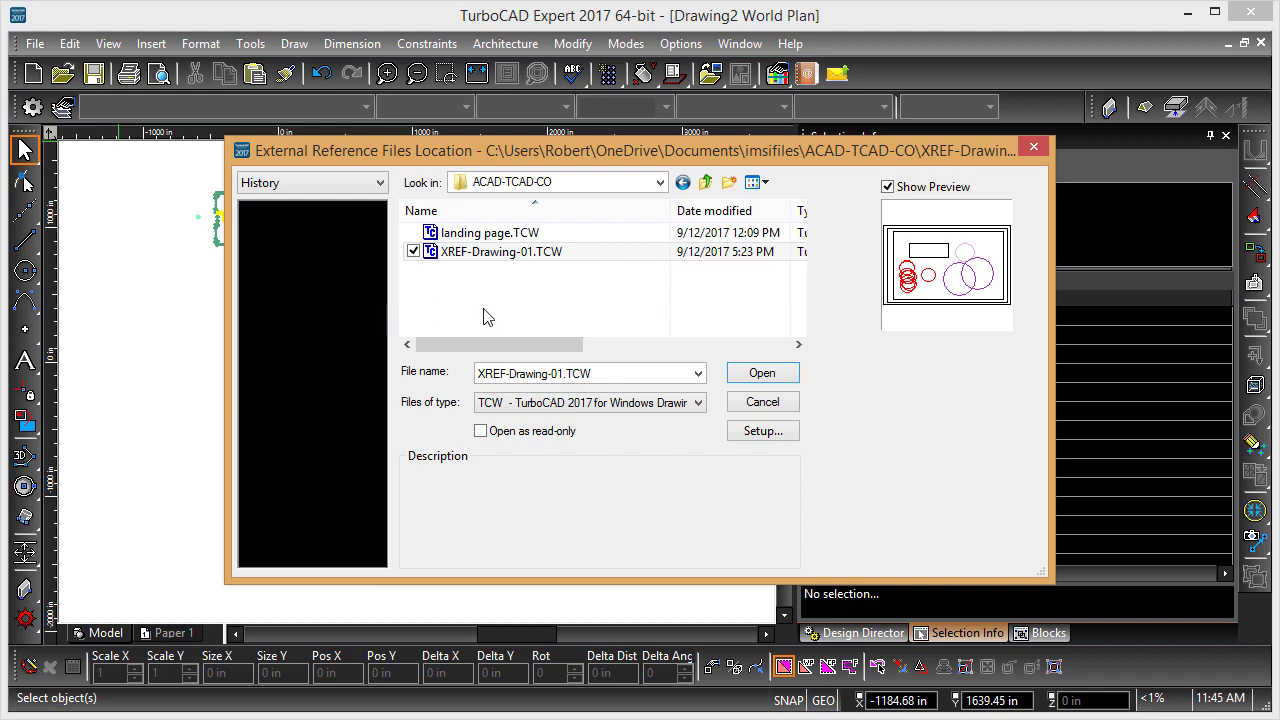
{"action": "left_click", "coordinate": [430, 252]}
{"action": "left_click", "coordinate": [762, 380]}
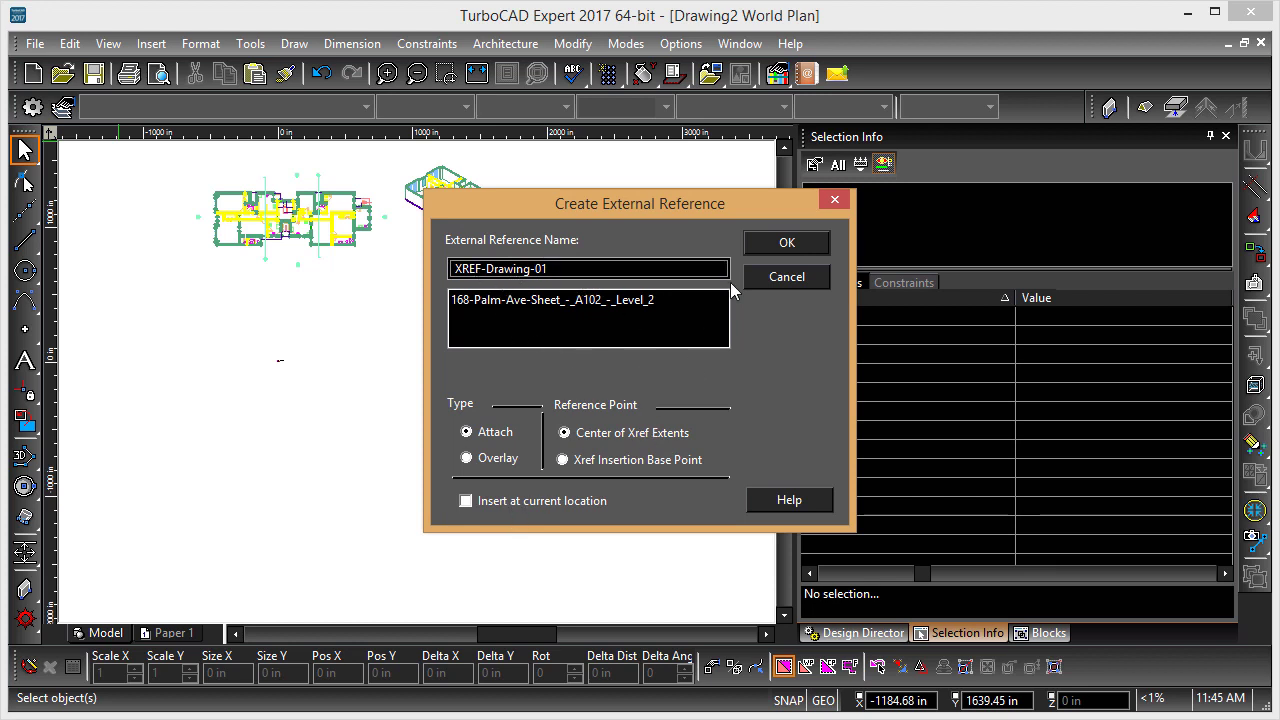
Attach XREF-Drawing-01, keep unsupported objects, and select its block in the Blocks palette.
{"action": "left_click", "coordinate": [786, 244]}
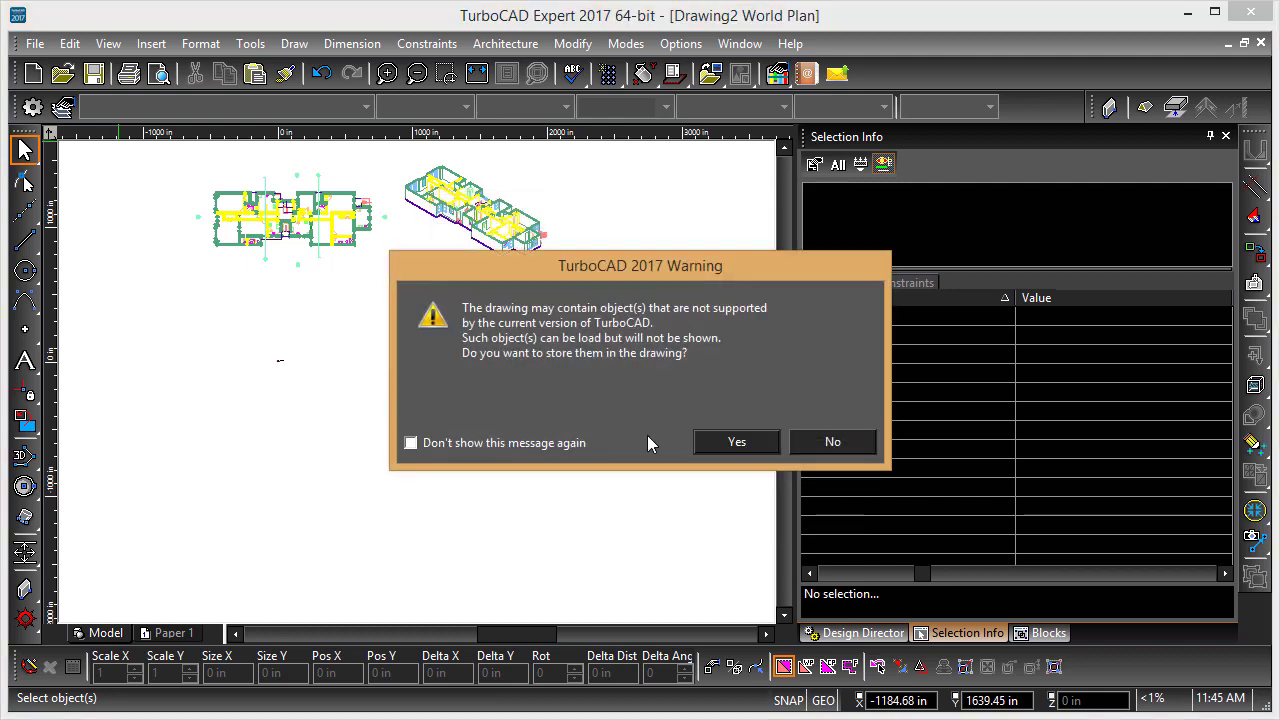
{"action": "left_click", "coordinate": [738, 443]}
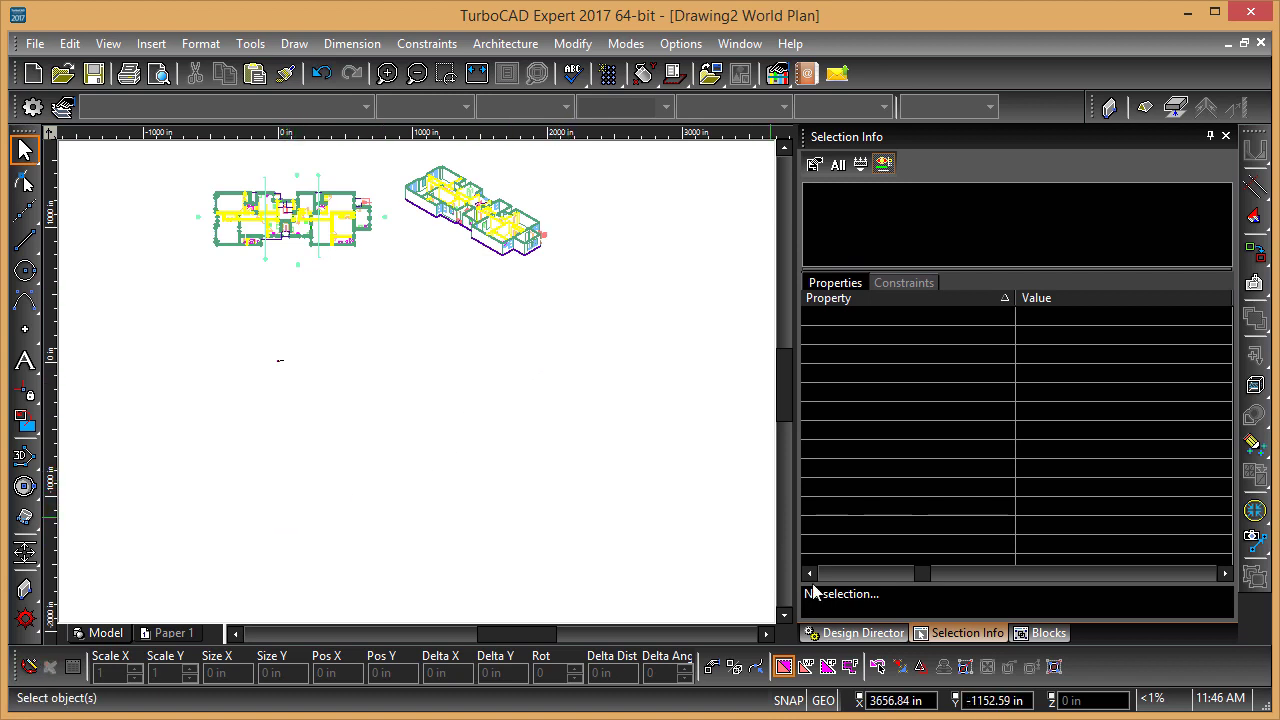
{"action": "left_click", "coordinate": [1030, 632]}
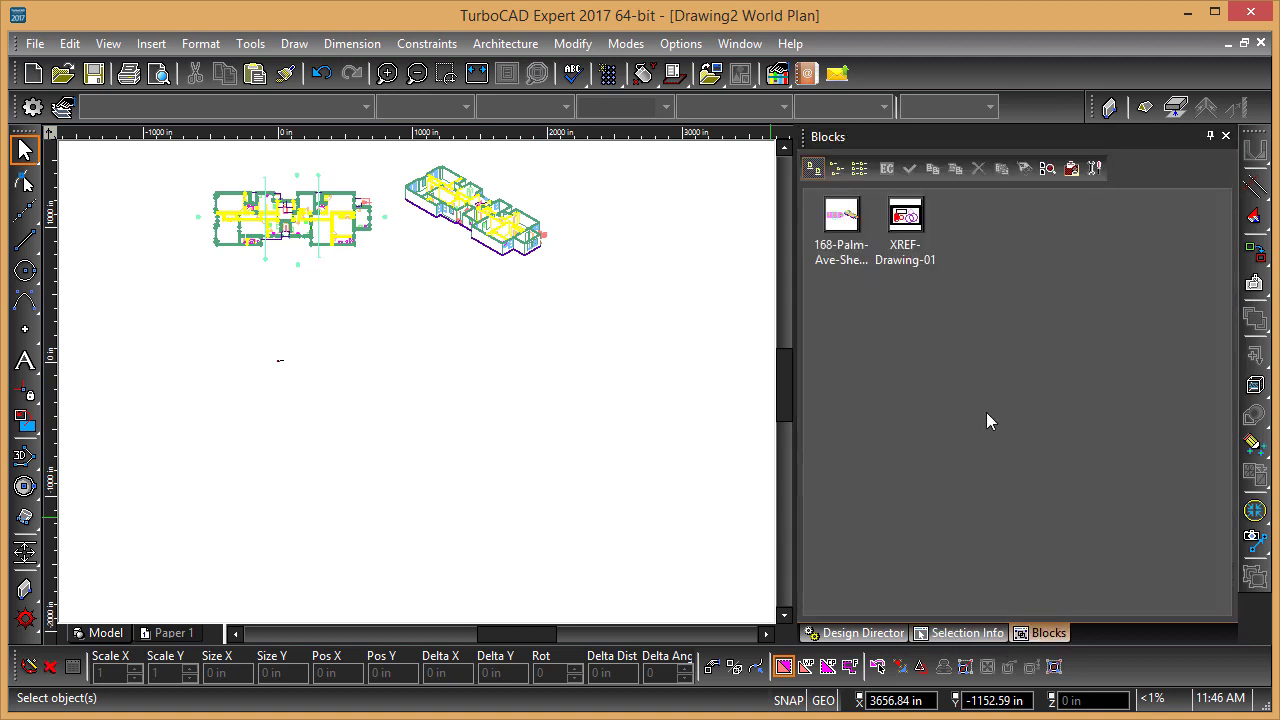
{"action": "left_click", "coordinate": [910, 222]}
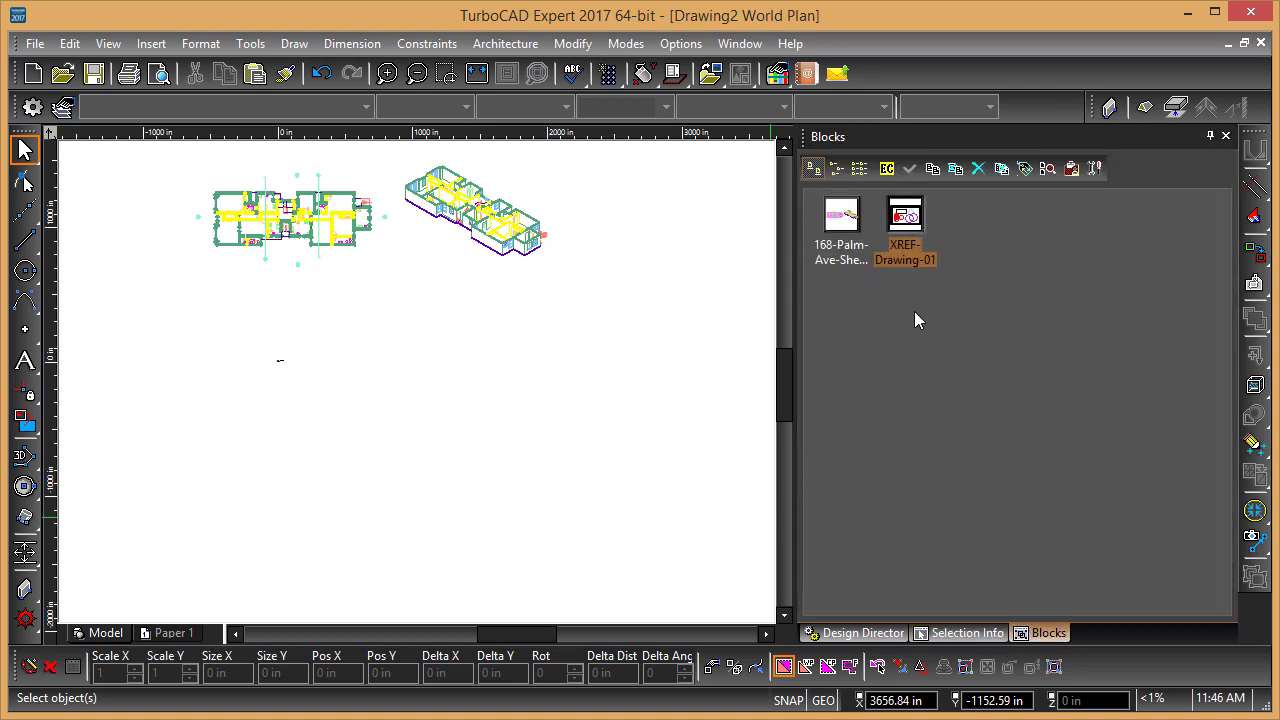
Place the XREF-Drawing-01 block below the floor plan and deselect it.
{"action": "mouse_move", "coordinate": [908, 232]}
{"action": "left_mouse_down"}
{"action": "mouse_move", "coordinate": [286, 455]}
{"action": "mouse_move", "coordinate": [276, 440]}
{"action": "left_mouse_up"}
{"action": "left_click", "coordinate": [561, 450]}
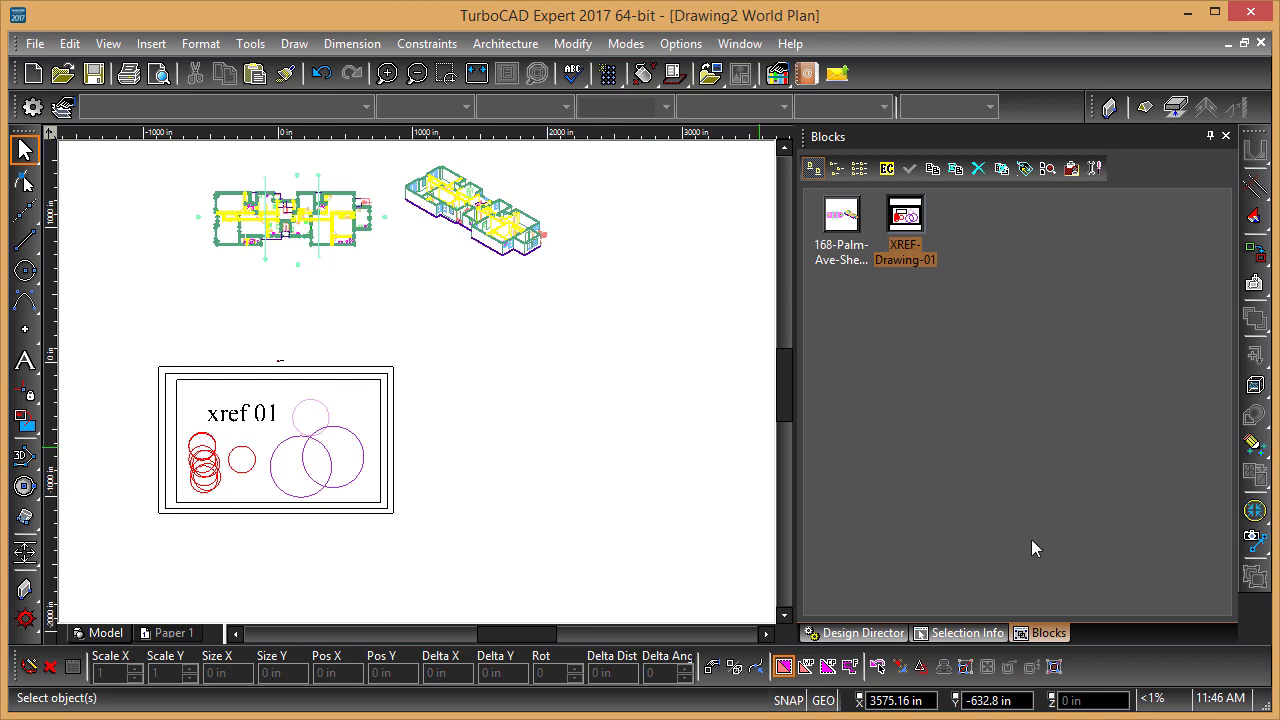
{"action": "left_click", "coordinate": [943, 633]}
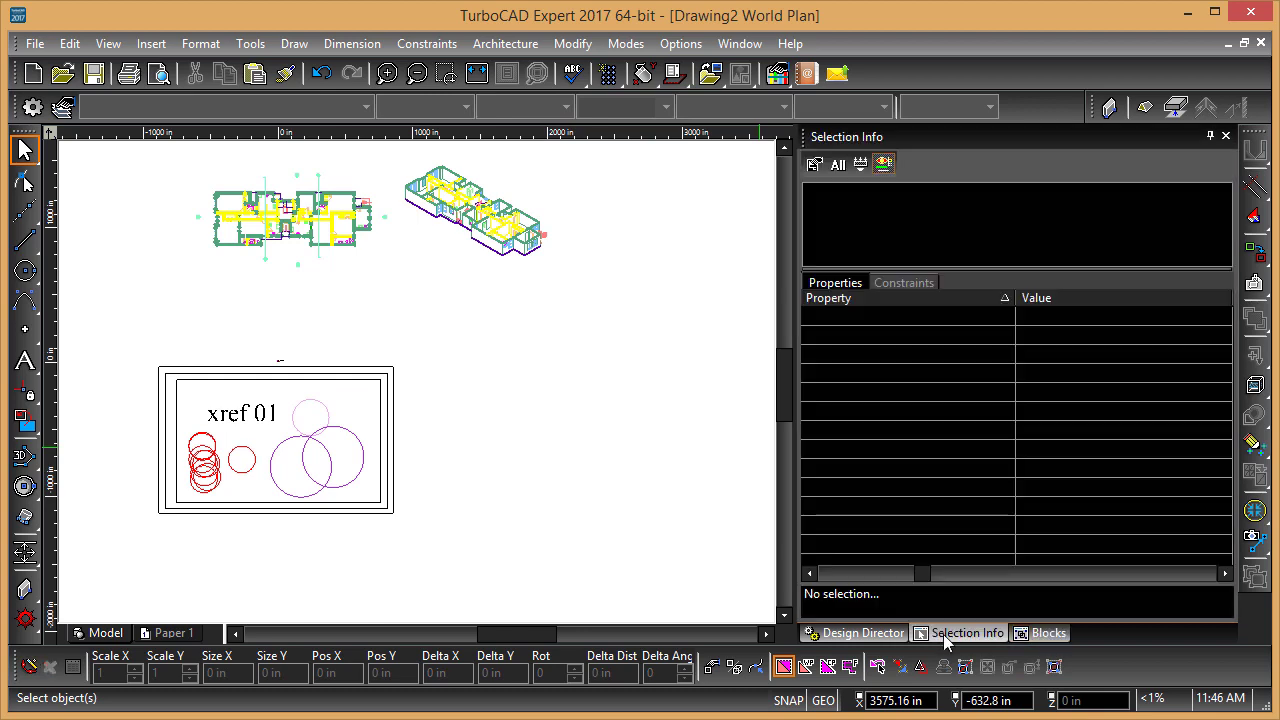
{"action": "left_click", "coordinate": [285, 450]}
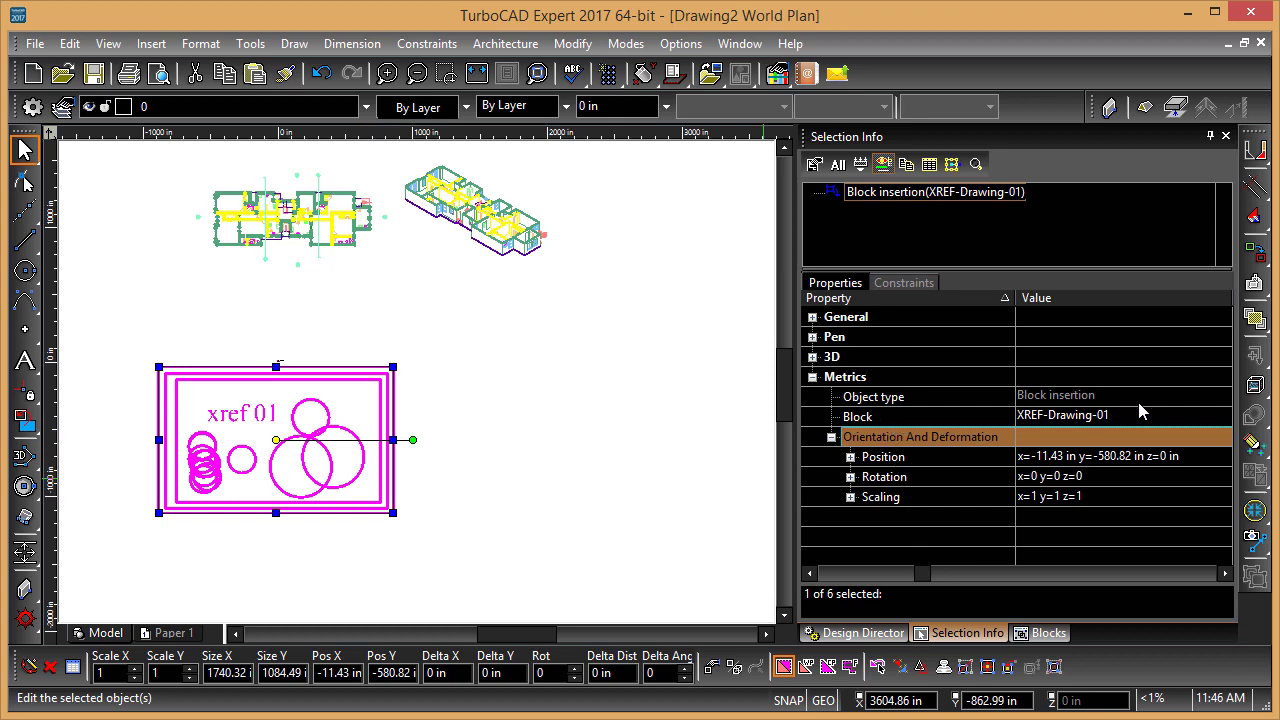
{"action": "left_click", "coordinate": [897, 191]}
{"action": "right_click", "coordinate": [897, 191]}
{"action": "key", "text": "Escape"}
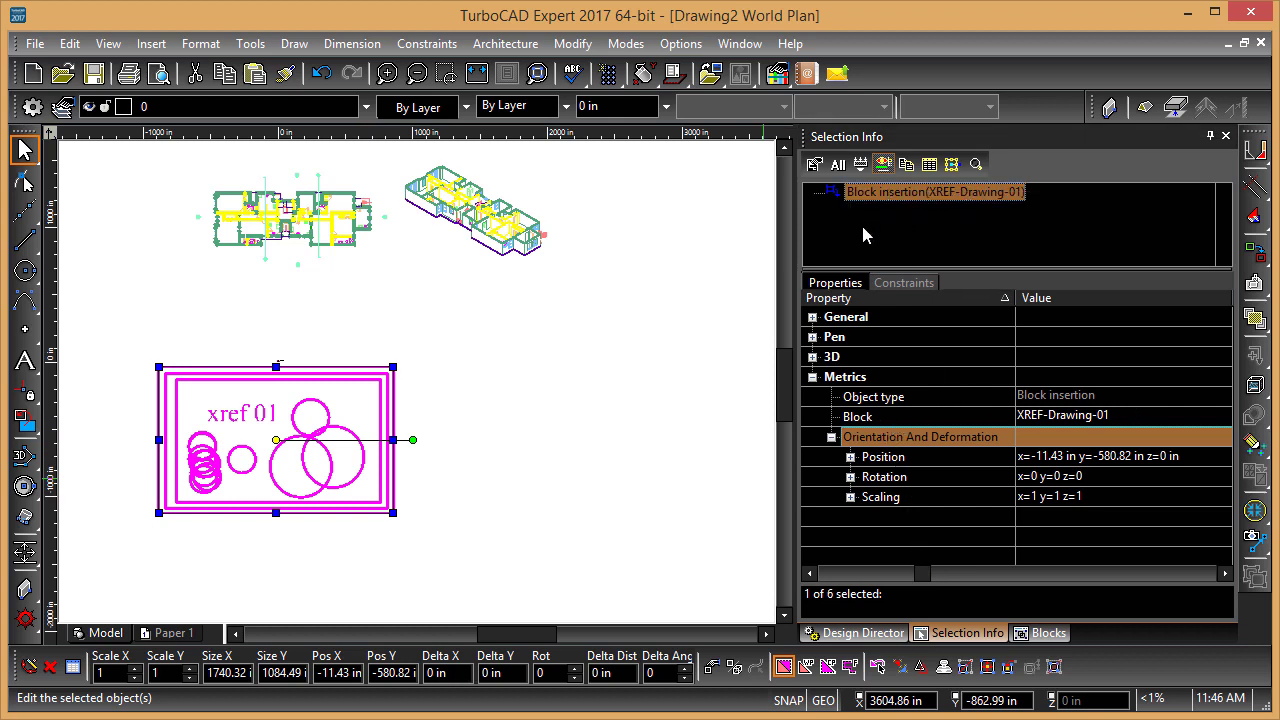
{"action": "left_click", "coordinate": [569, 420]}
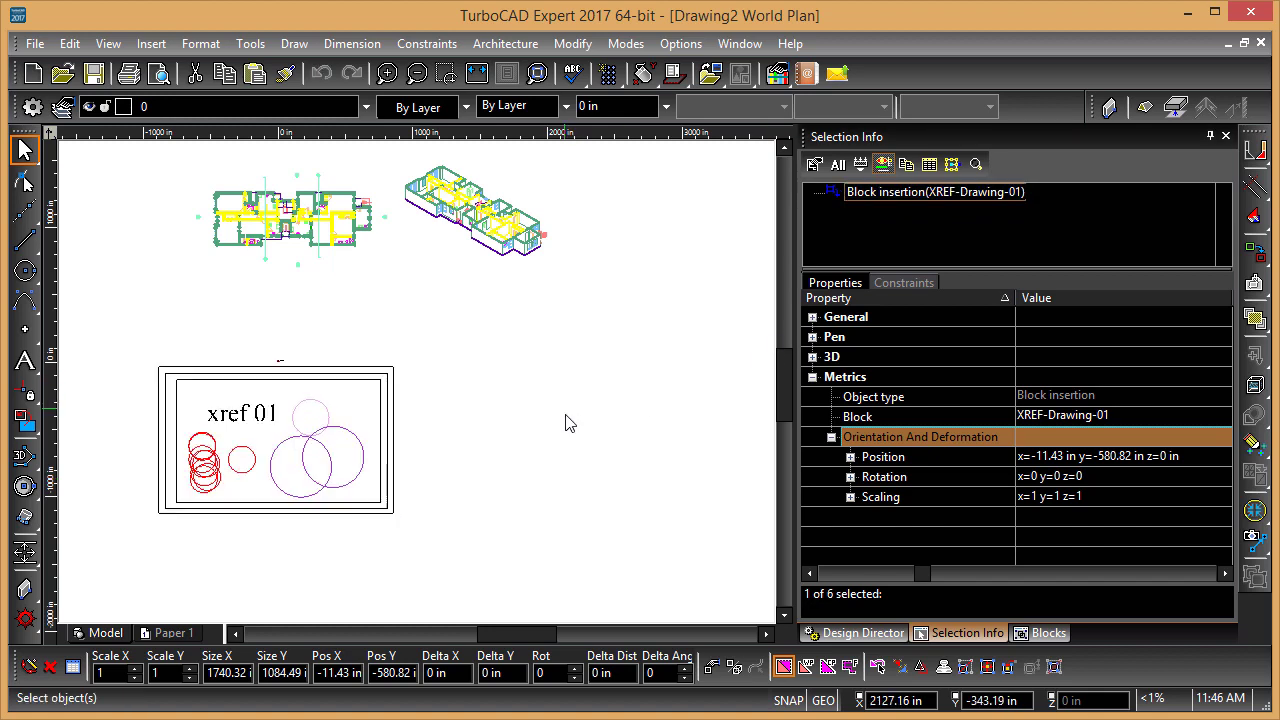
{"action": "left_click", "coordinate": [300, 443]}
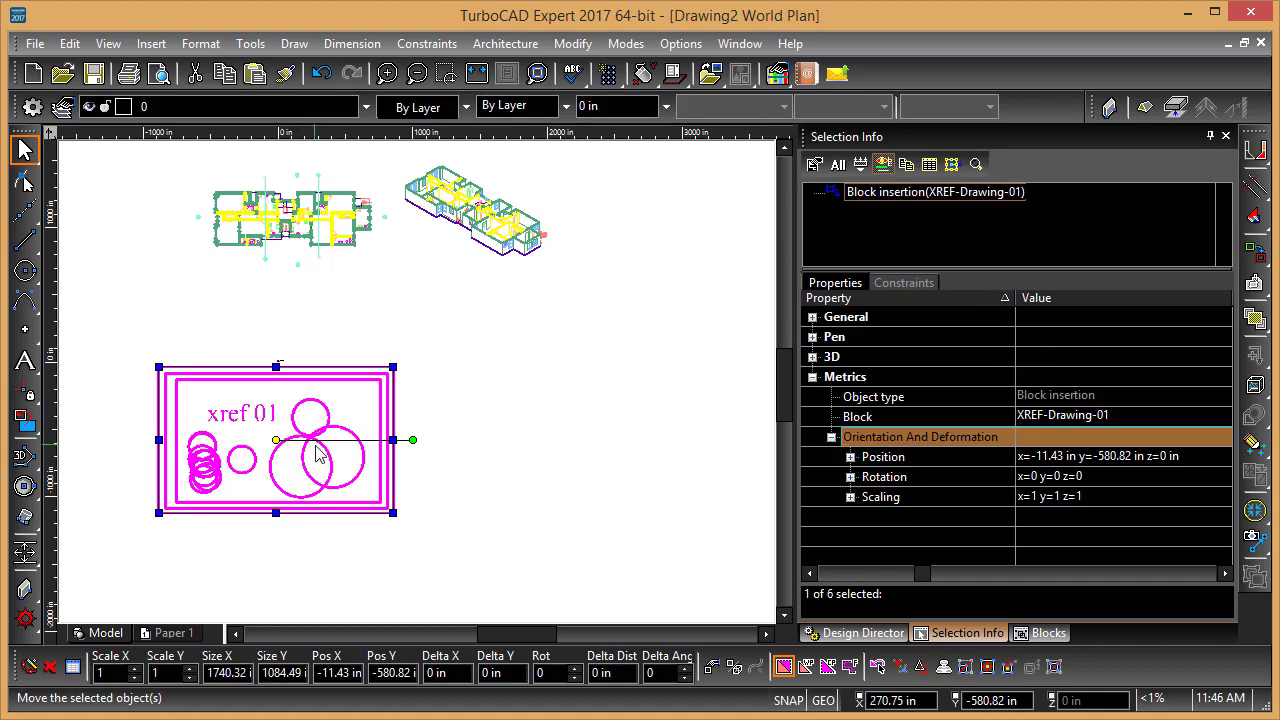
{"action": "left_click", "coordinate": [1045, 630]}
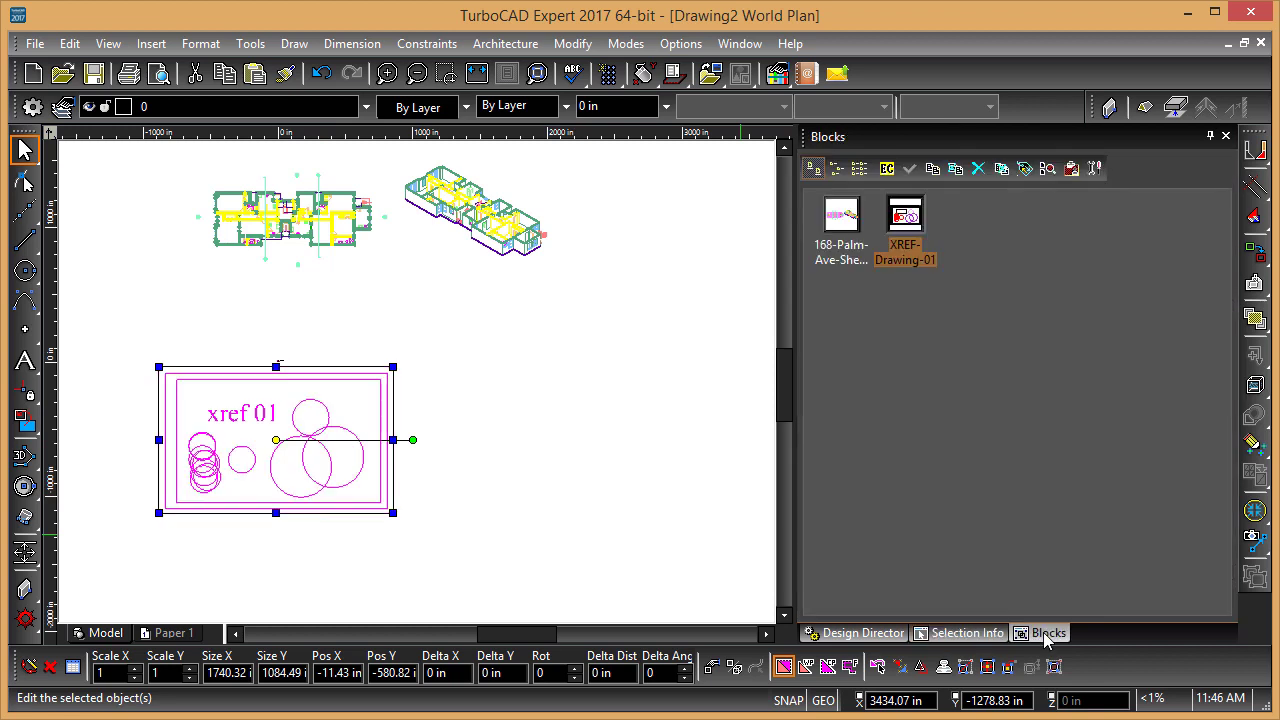
Open the referenced XREF-Drawing-01.TCW drawing from the External References tree.
{"action": "double_click", "coordinate": [908, 220]}
{"action": "left_click", "coordinate": [781, 231]}
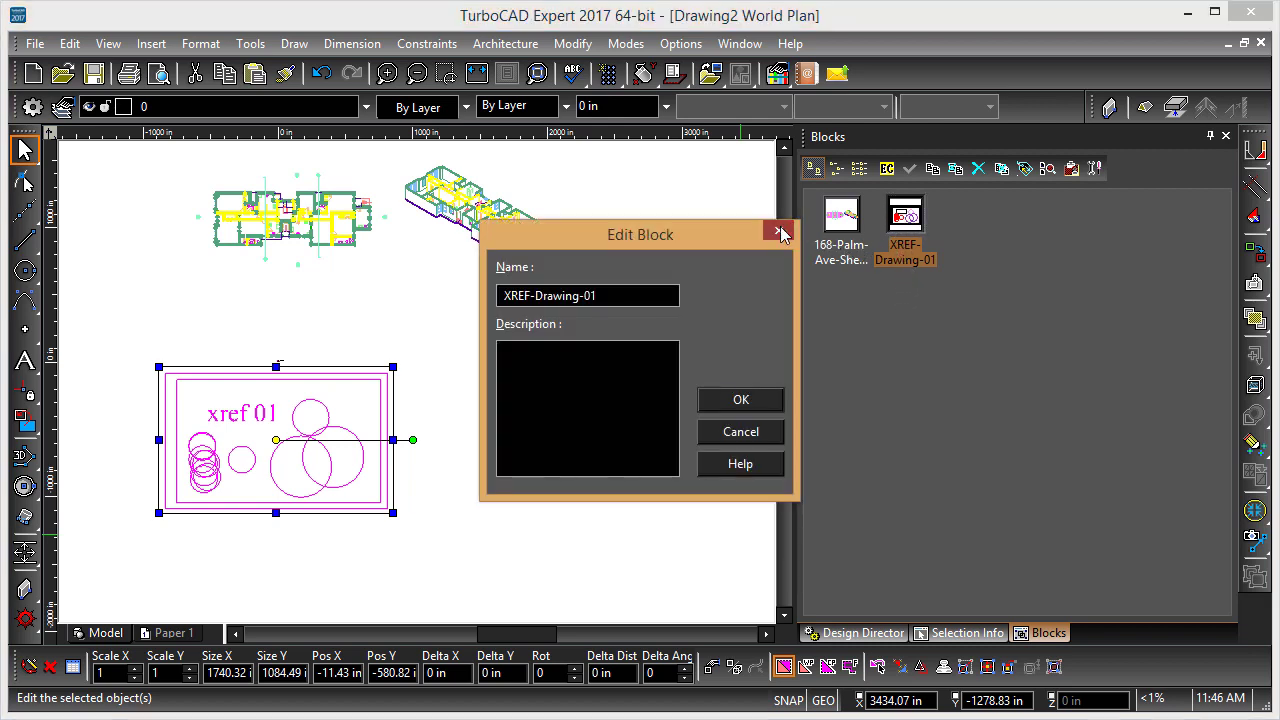
{"action": "left_click", "coordinate": [1072, 172]}
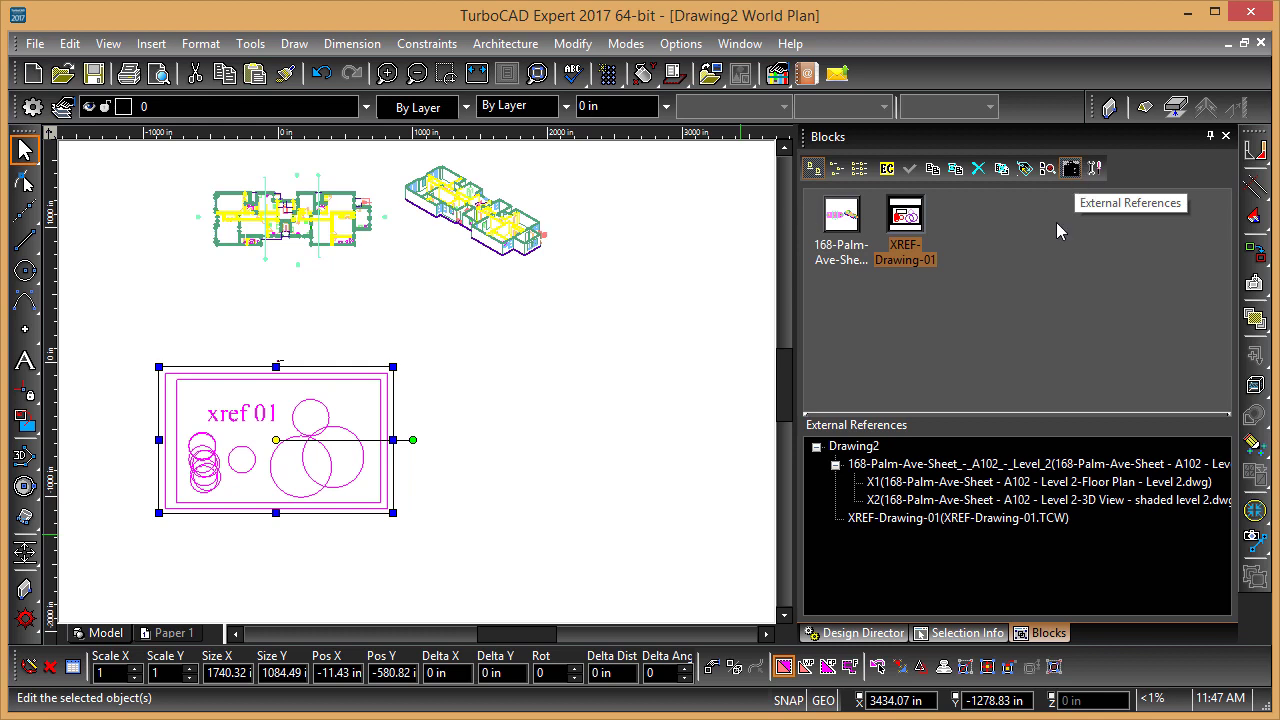
{"action": "left_click", "coordinate": [908, 484]}
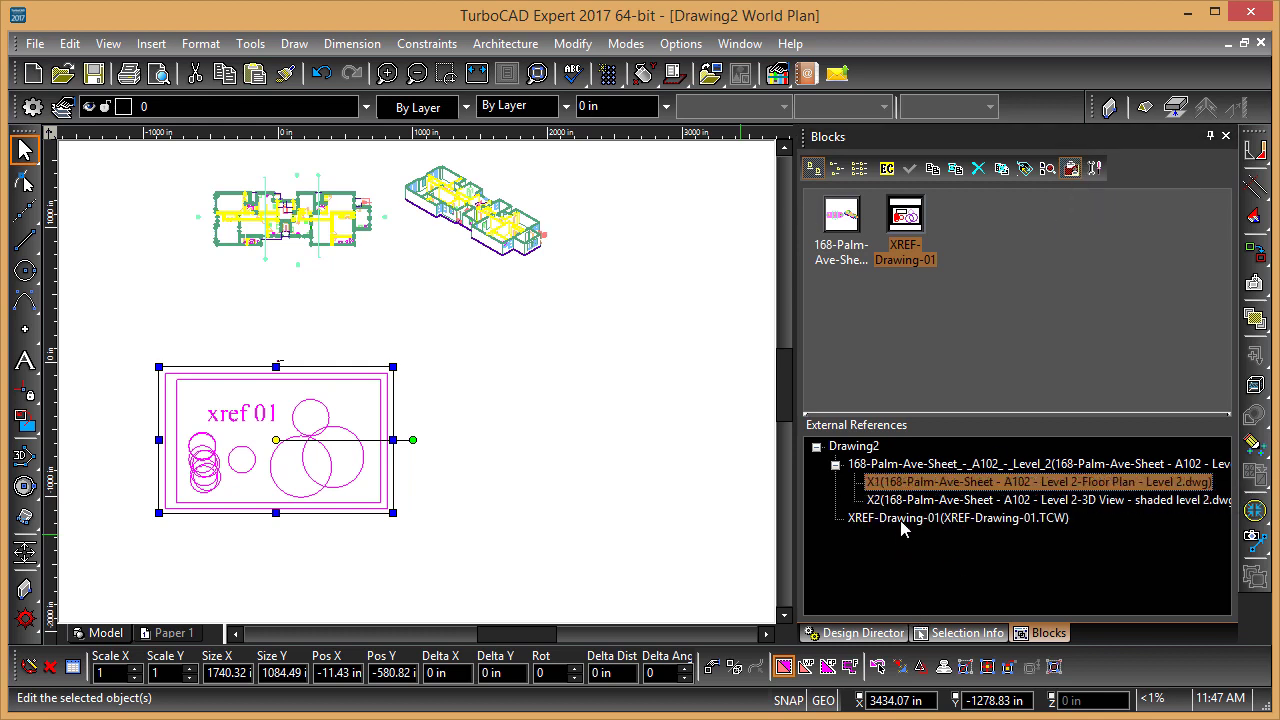
{"action": "left_click", "coordinate": [900, 520]}
{"action": "right_click", "coordinate": [875, 519]}
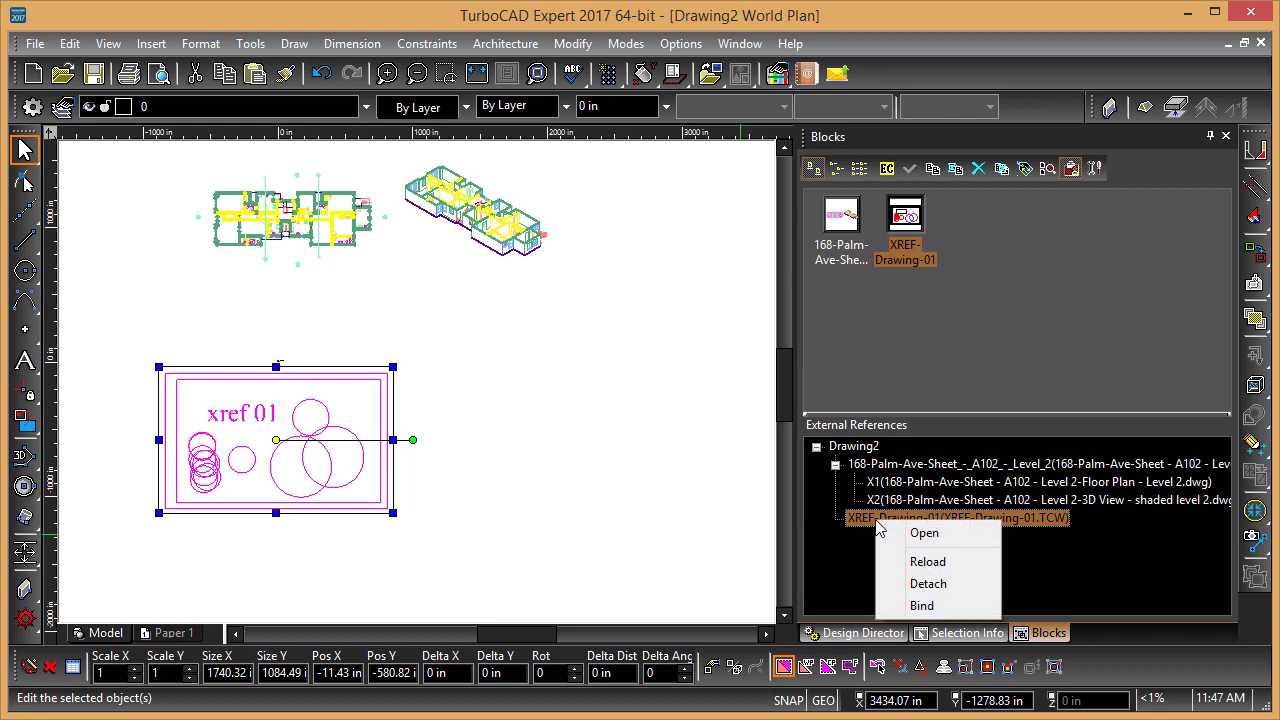
{"action": "left_click", "coordinate": [924, 533]}
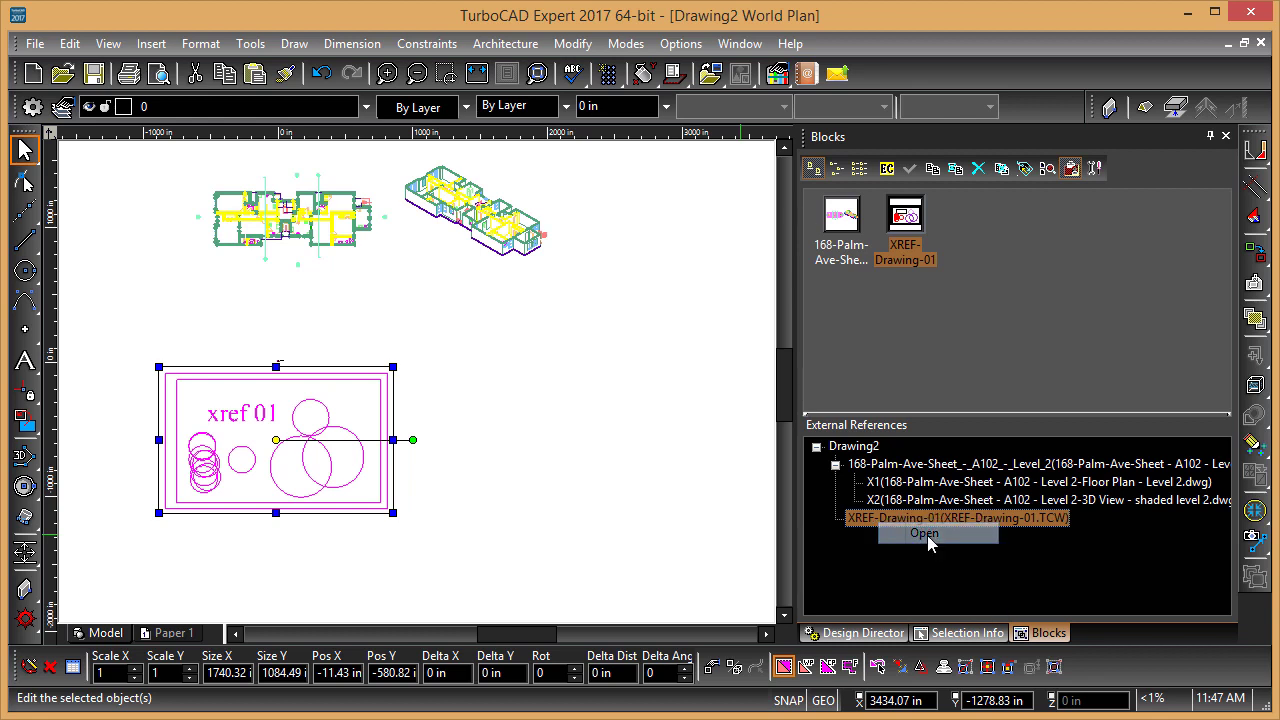
Fill the three large overlapping circles with a Solid brush pattern, then save and close XREF-Drawing-01.TCW.
{"action": "left_click", "coordinate": [740, 443]}
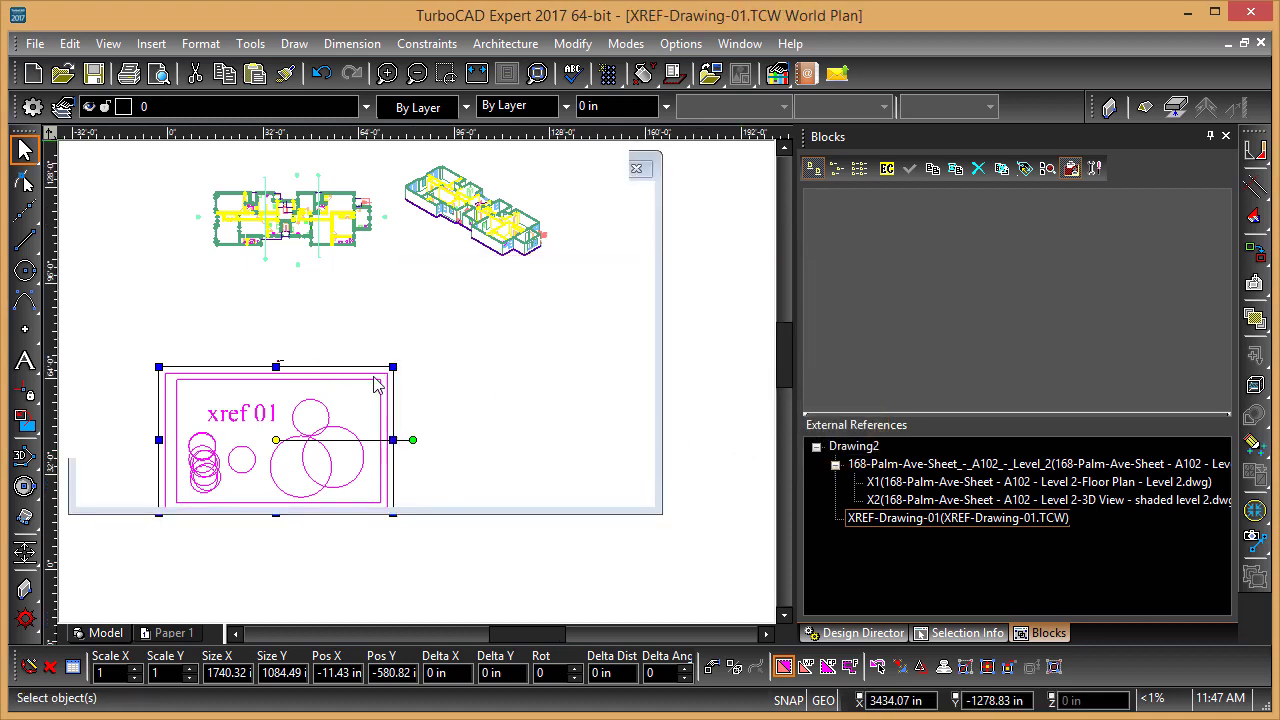
{"action": "left_click_drag", "start_coordinate": [566, 336], "coordinate": [470, 440]}
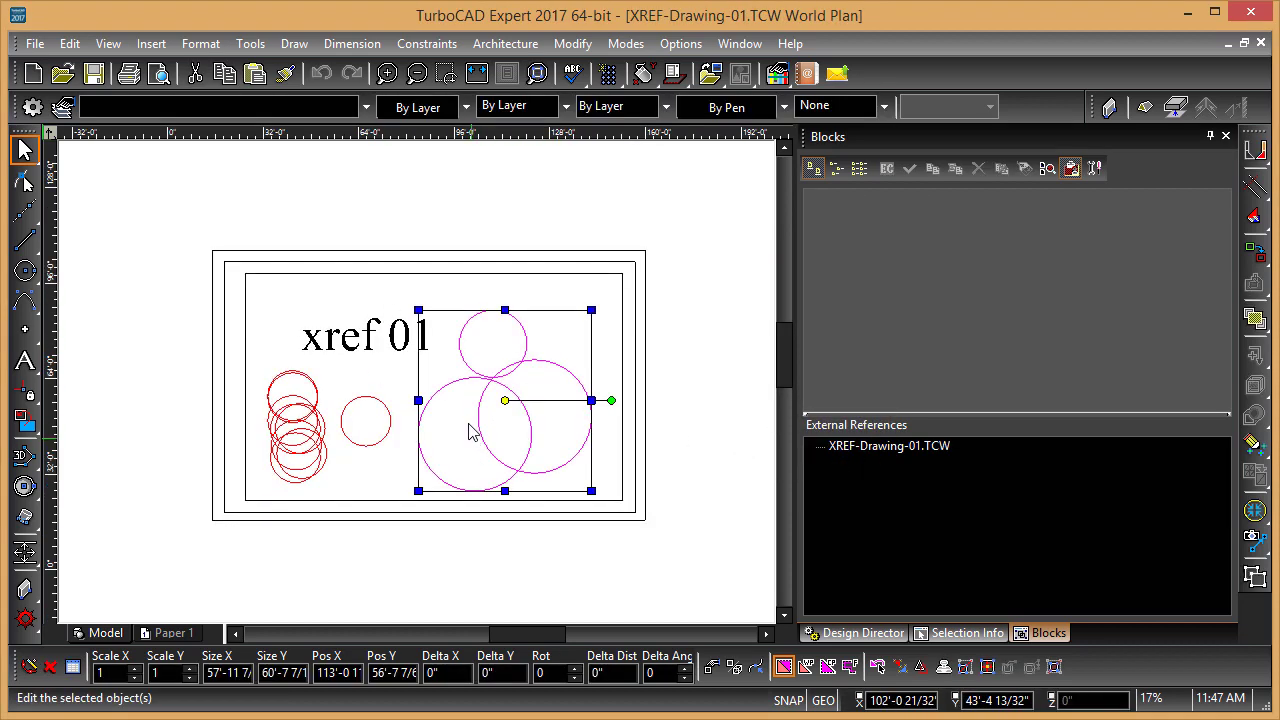
{"action": "left_click", "coordinate": [884, 106]}
{"action": "left_click", "coordinate": [815, 143]}
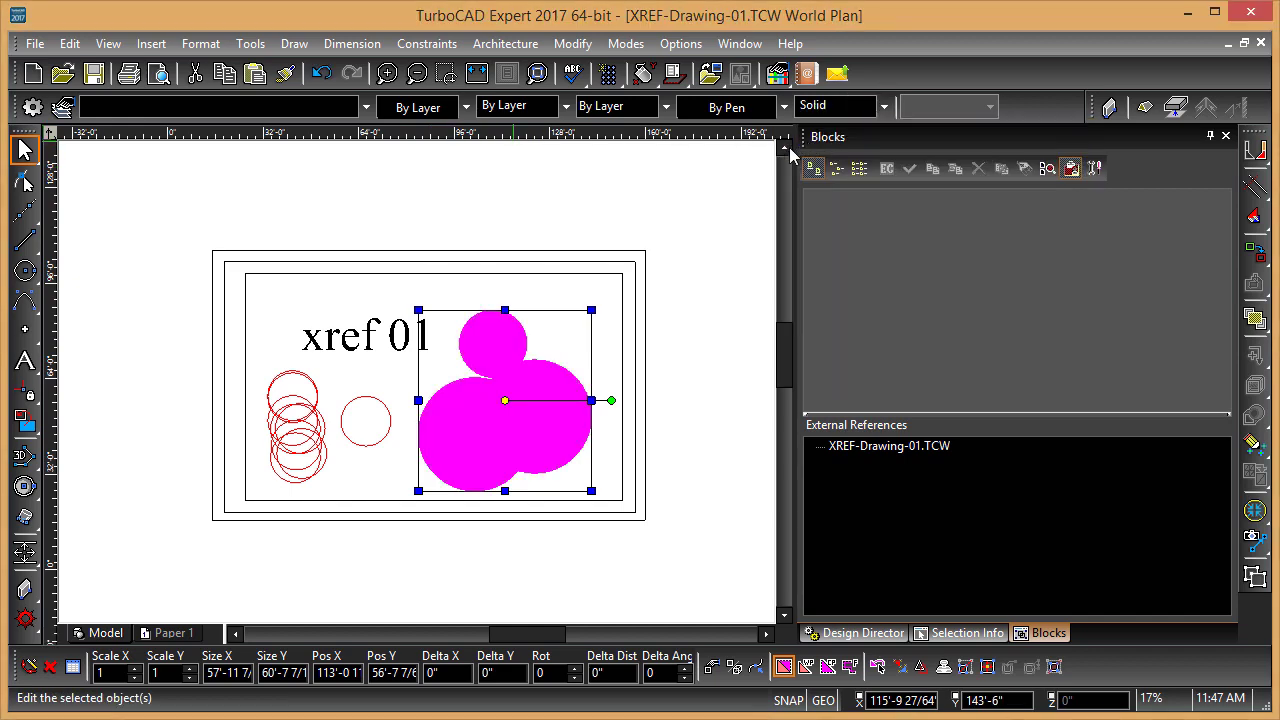
{"action": "left_click", "coordinate": [707, 219]}
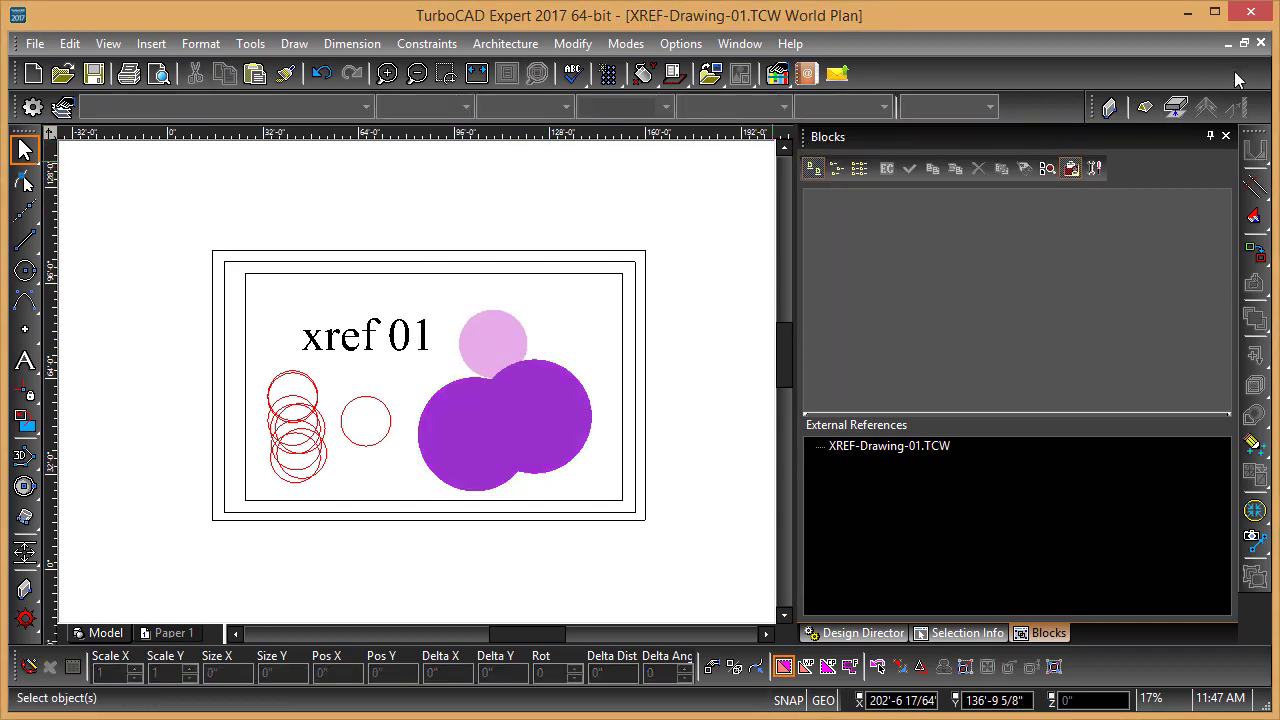
{"action": "left_click", "coordinate": [1260, 43]}
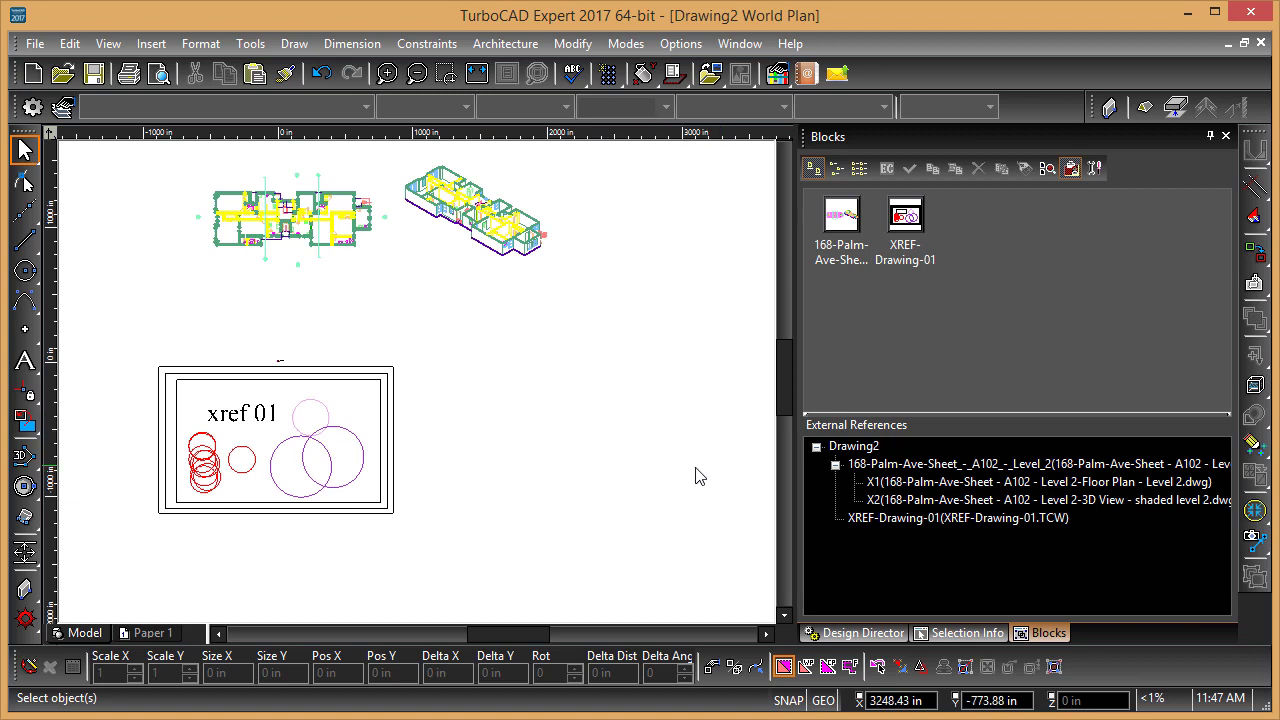
Reload XREF-Drawing-01 from External References, answering Yes to both warnings.
{"action": "right_click", "coordinate": [928, 518]}
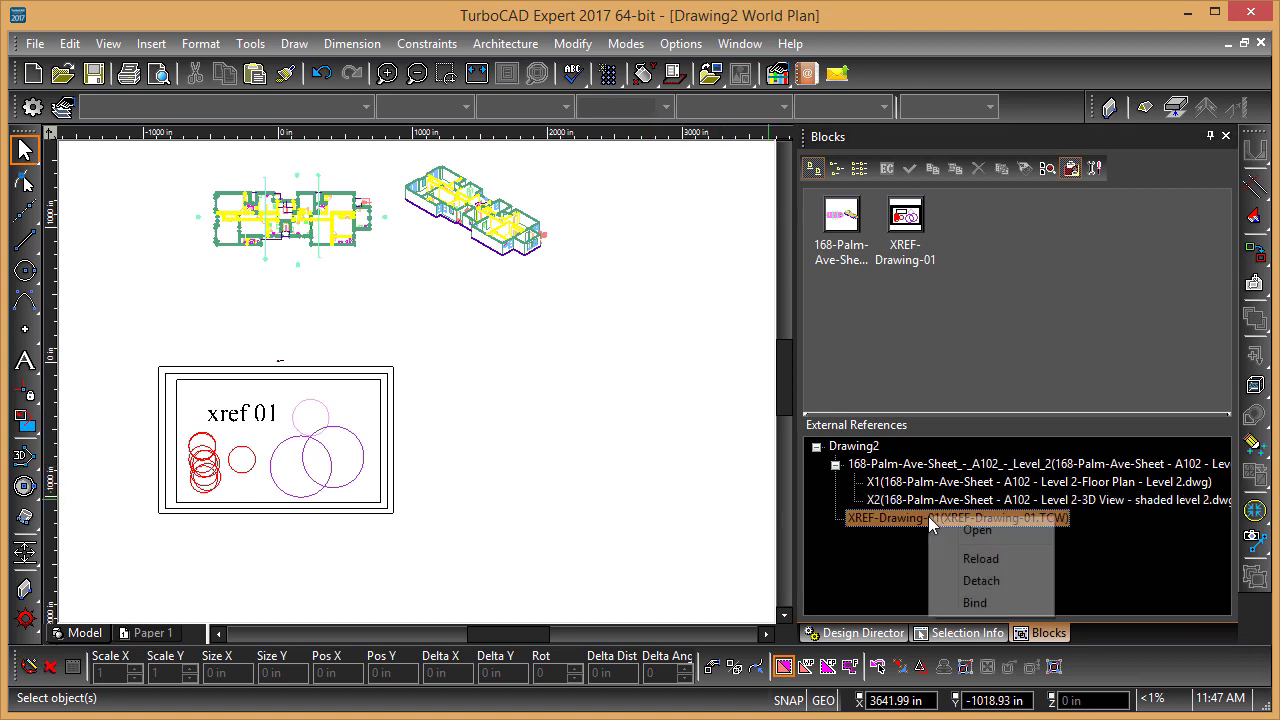
{"action": "left_click", "coordinate": [958, 559]}
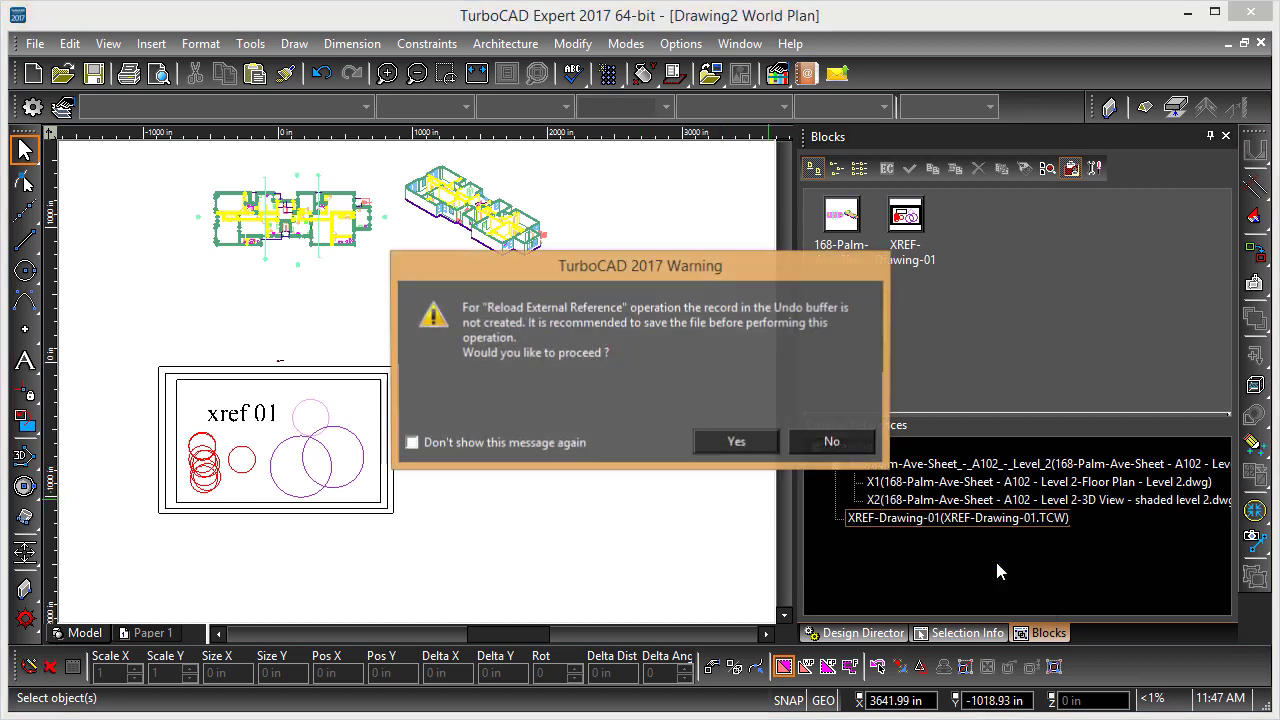
{"action": "left_click", "coordinate": [737, 442]}
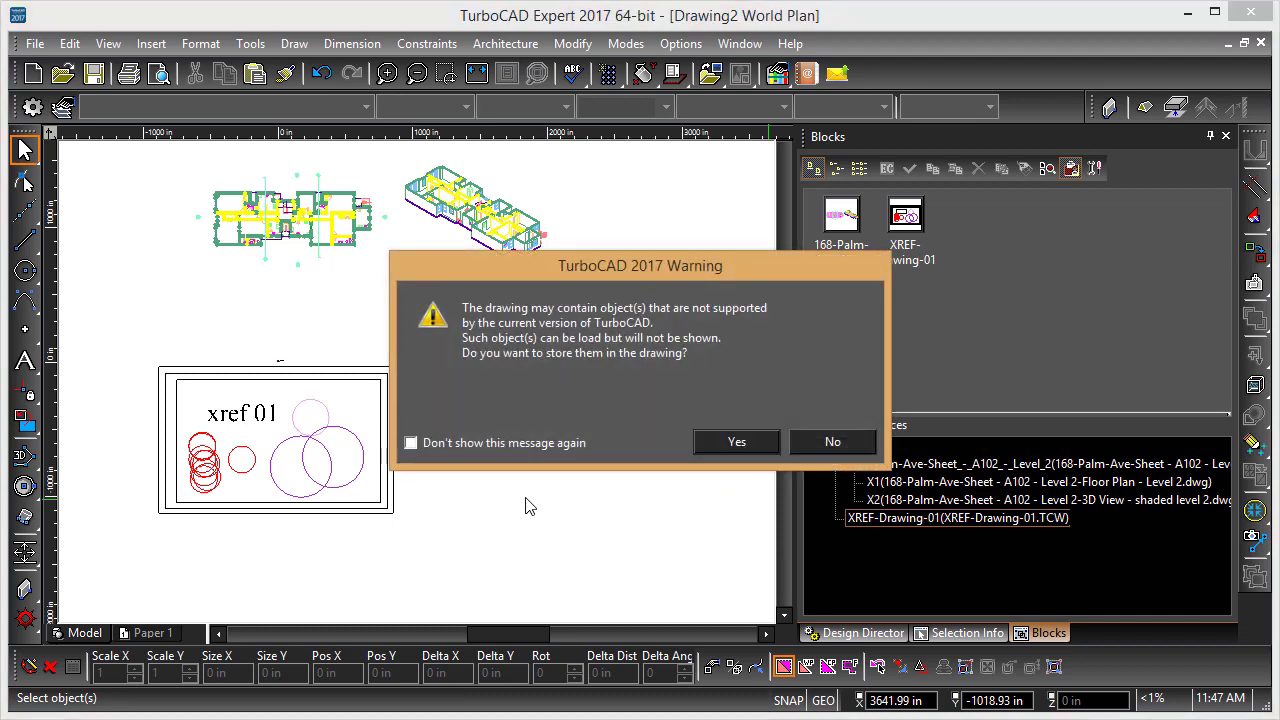
{"action": "left_click", "coordinate": [741, 450]}
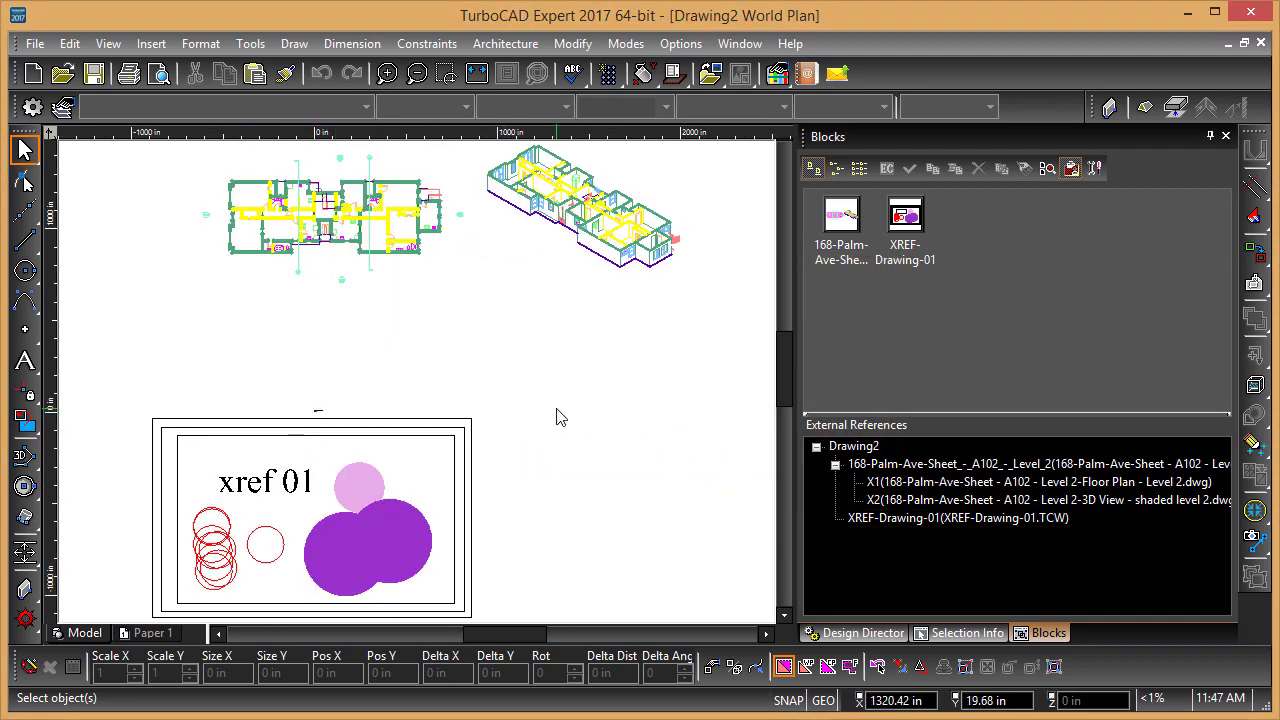
Select the reloaded XREF-Drawing-01 block in the drawing to check its purple-filled circles.
{"action": "left_click", "coordinate": [466, 509]}
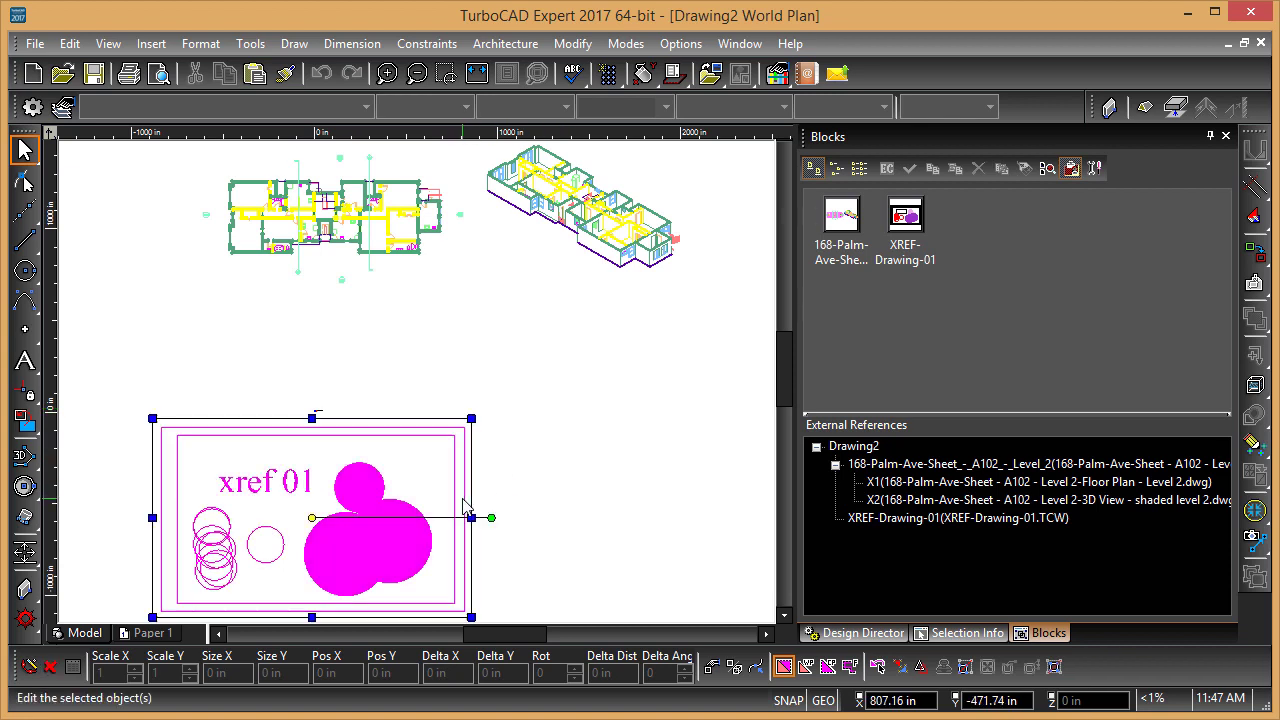
{"action": "left_click", "coordinate": [966, 519]}
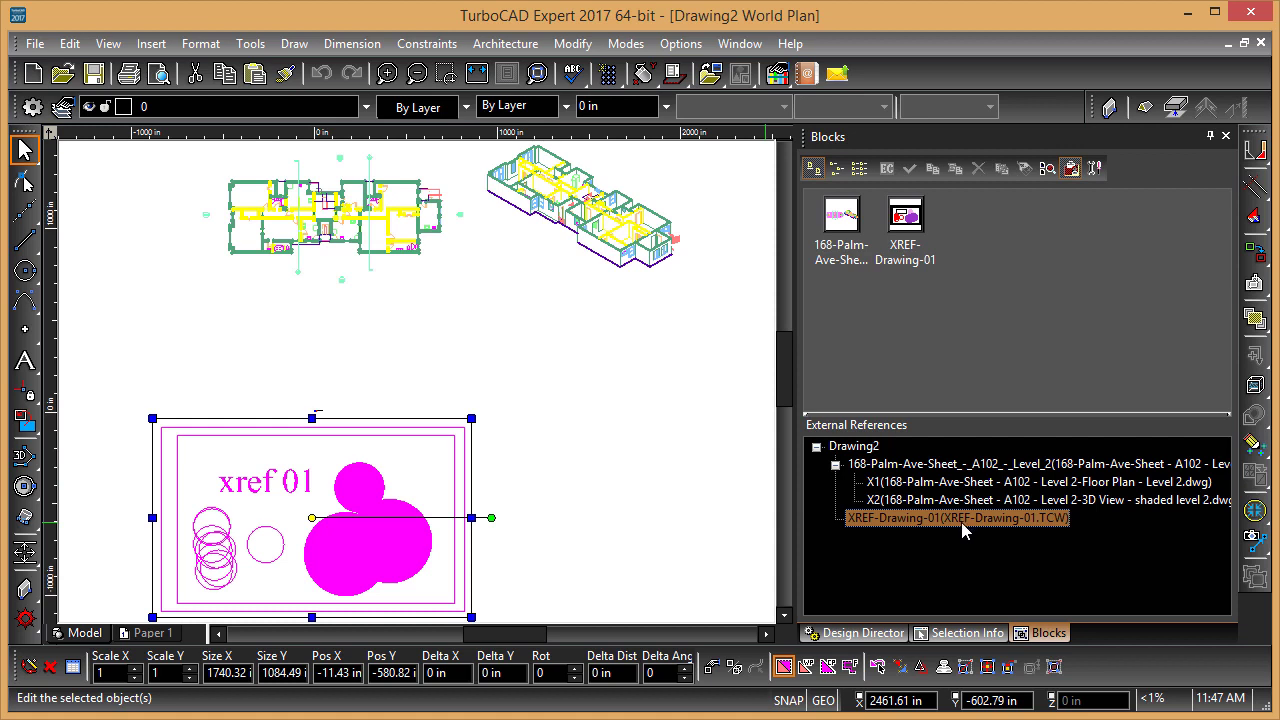
{"action": "left_click", "coordinate": [552, 459]}
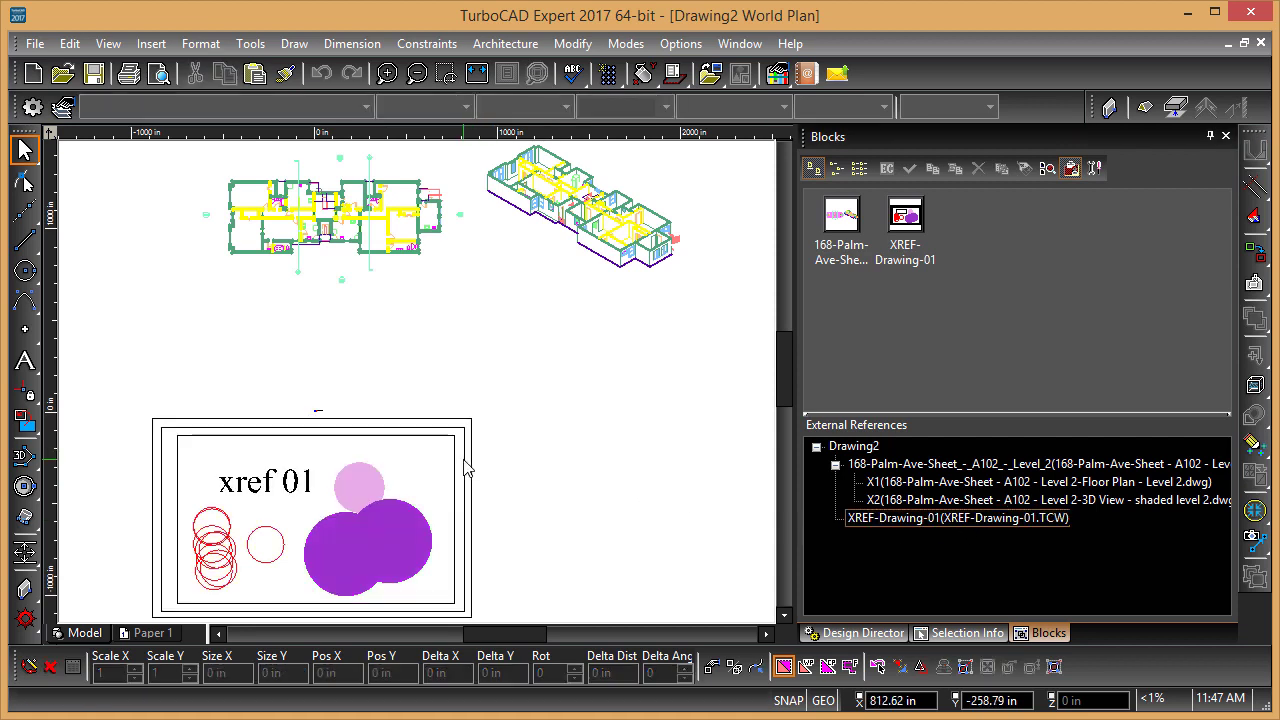
{"action": "left_click", "coordinate": [468, 466]}
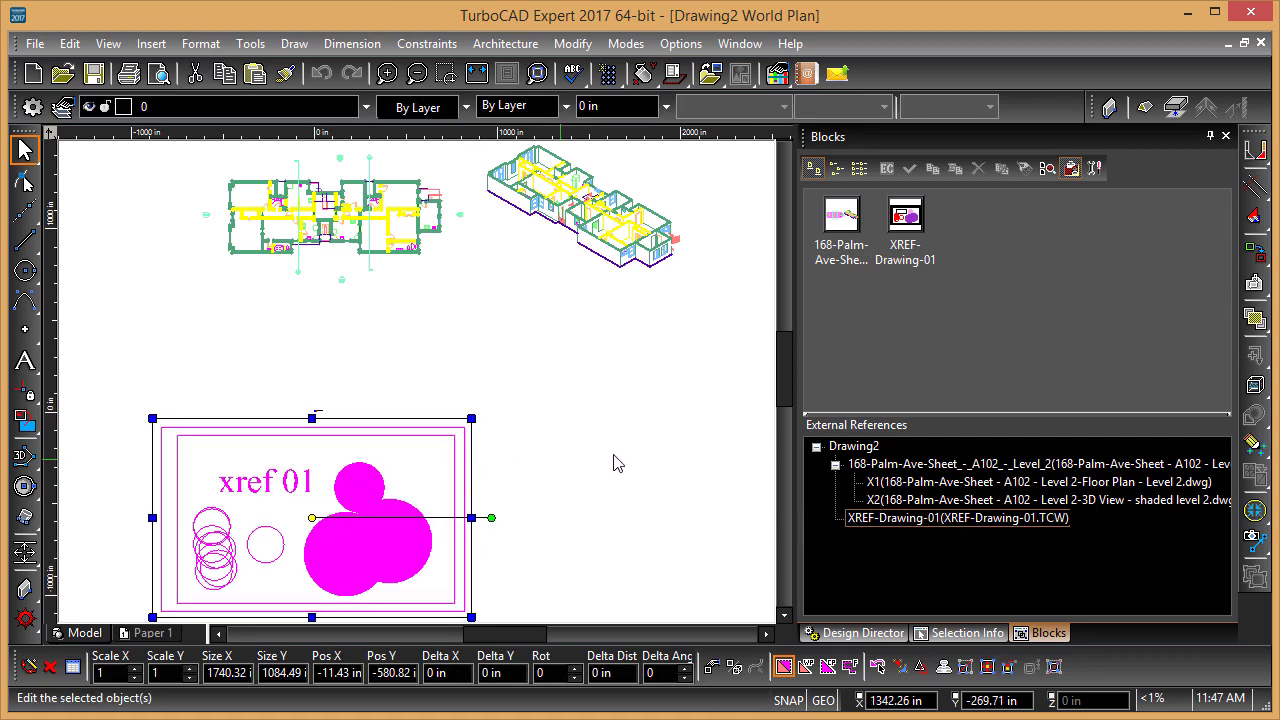
In Selection Info, switch the insertion's Block to 168-Palm-Ave-Sheet_-_A102_-_Level_2, then back to XREF-Drawing-01.
{"action": "left_click", "coordinate": [960, 634]}
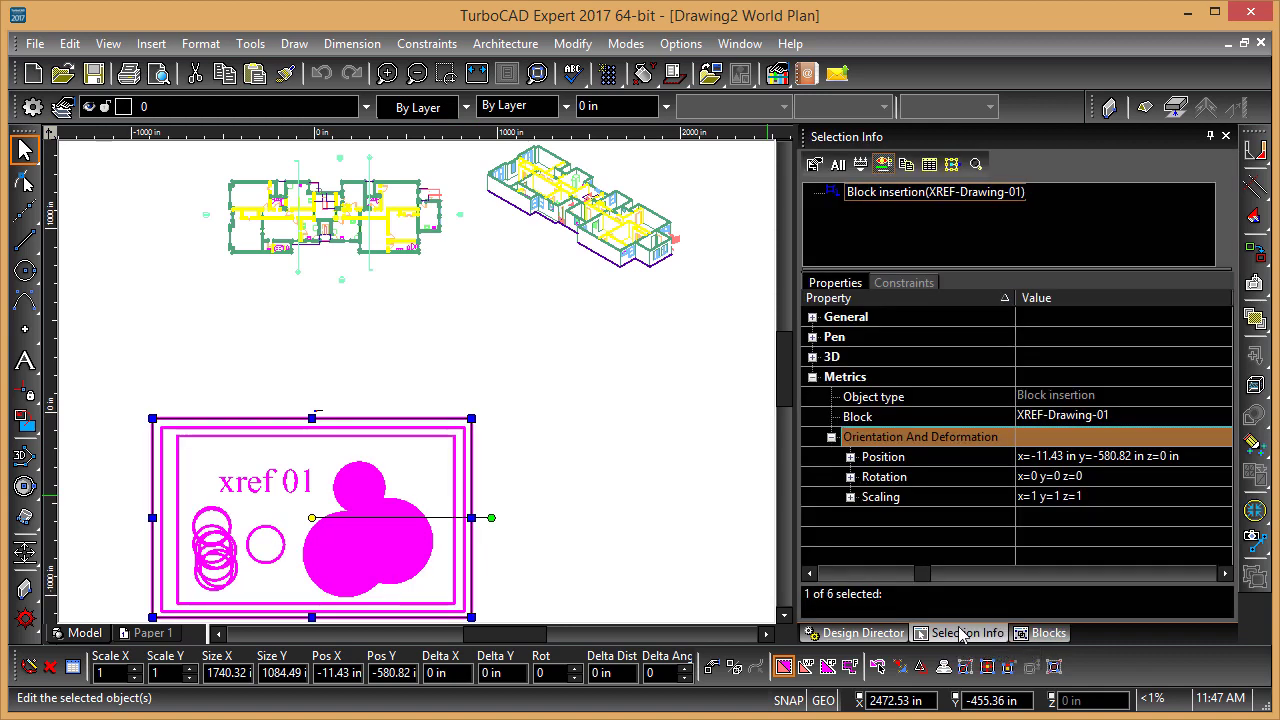
{"action": "left_click", "coordinate": [1103, 424]}
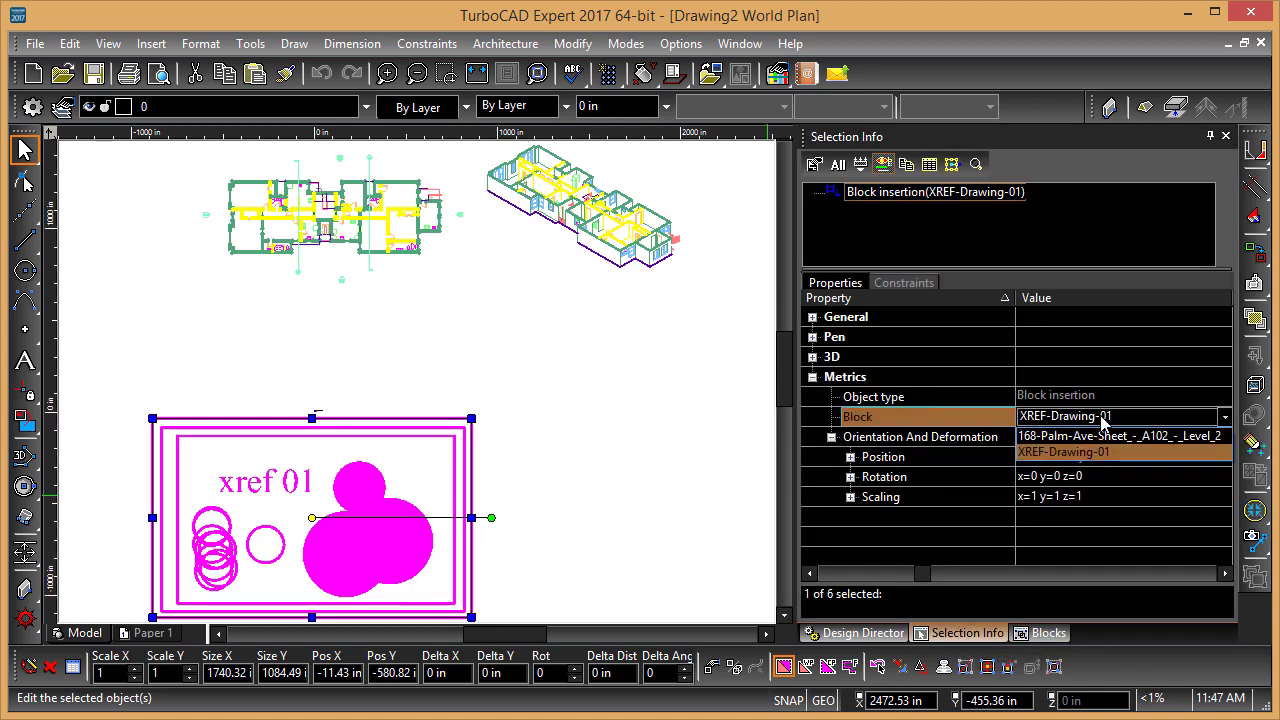
{"action": "left_click", "coordinate": [1098, 436]}
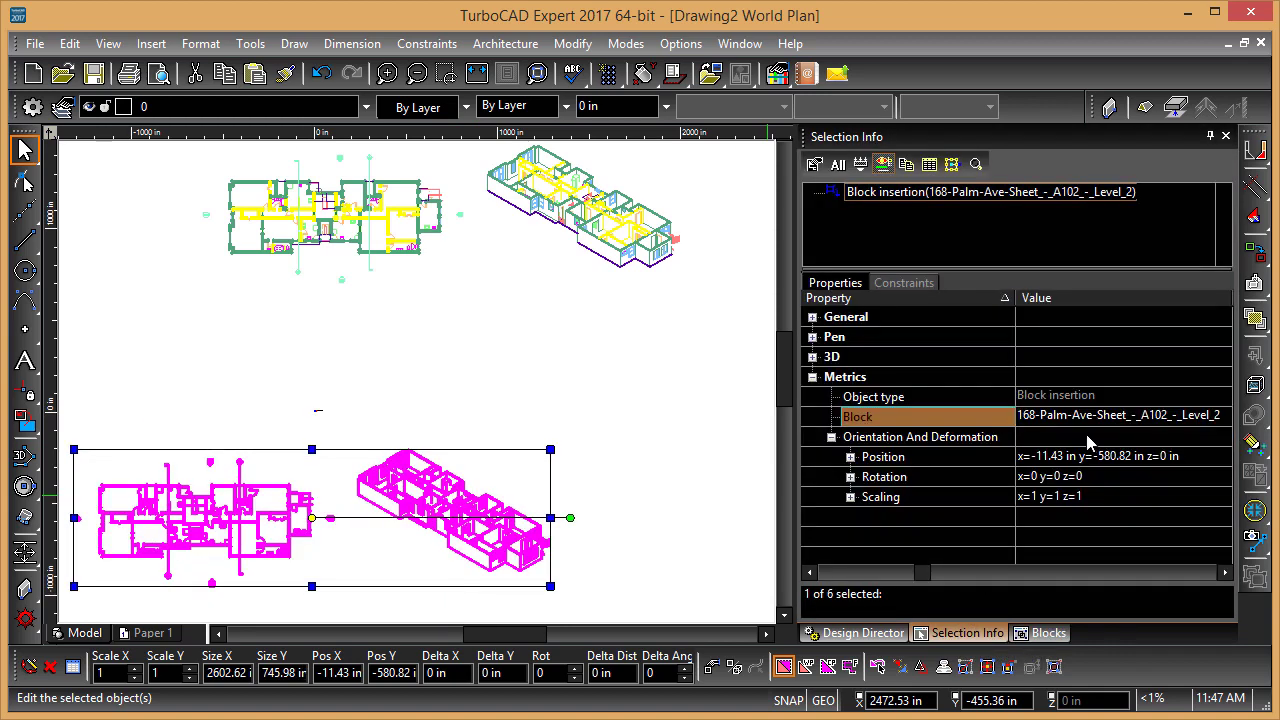
{"action": "left_click", "coordinate": [1086, 424]}
{"action": "left_click", "coordinate": [1082, 448]}
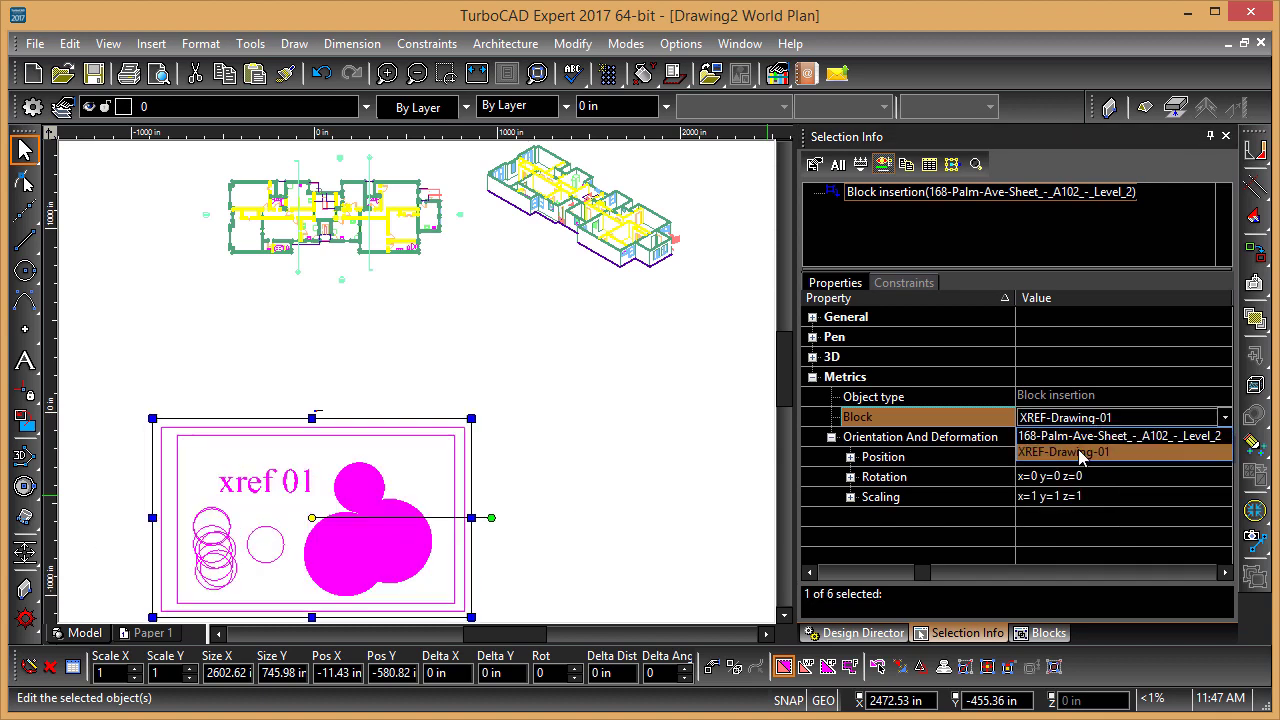
{"action": "left_click", "coordinate": [554, 463]}
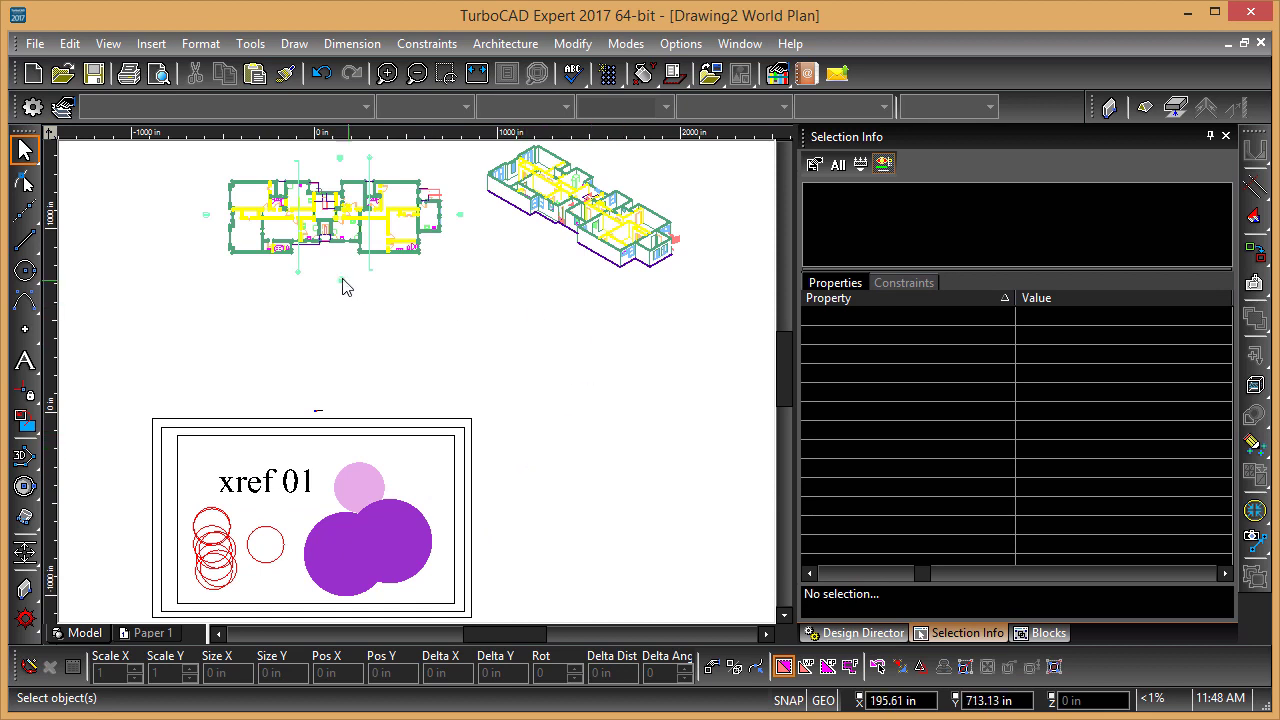
Return to the Blocks palette and select the 168-Palm-Ave-Sheet block thumbnail.
{"action": "left_click", "coordinate": [1043, 633]}
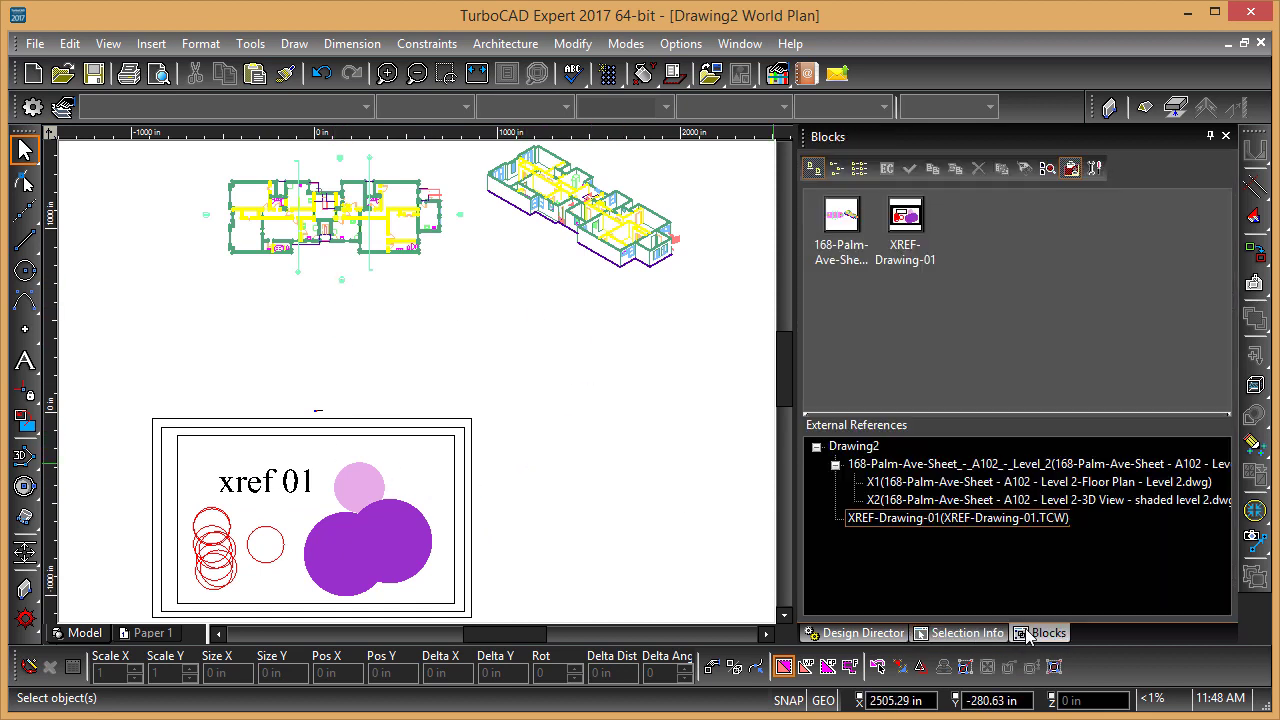
{"action": "left_click", "coordinate": [822, 228]}
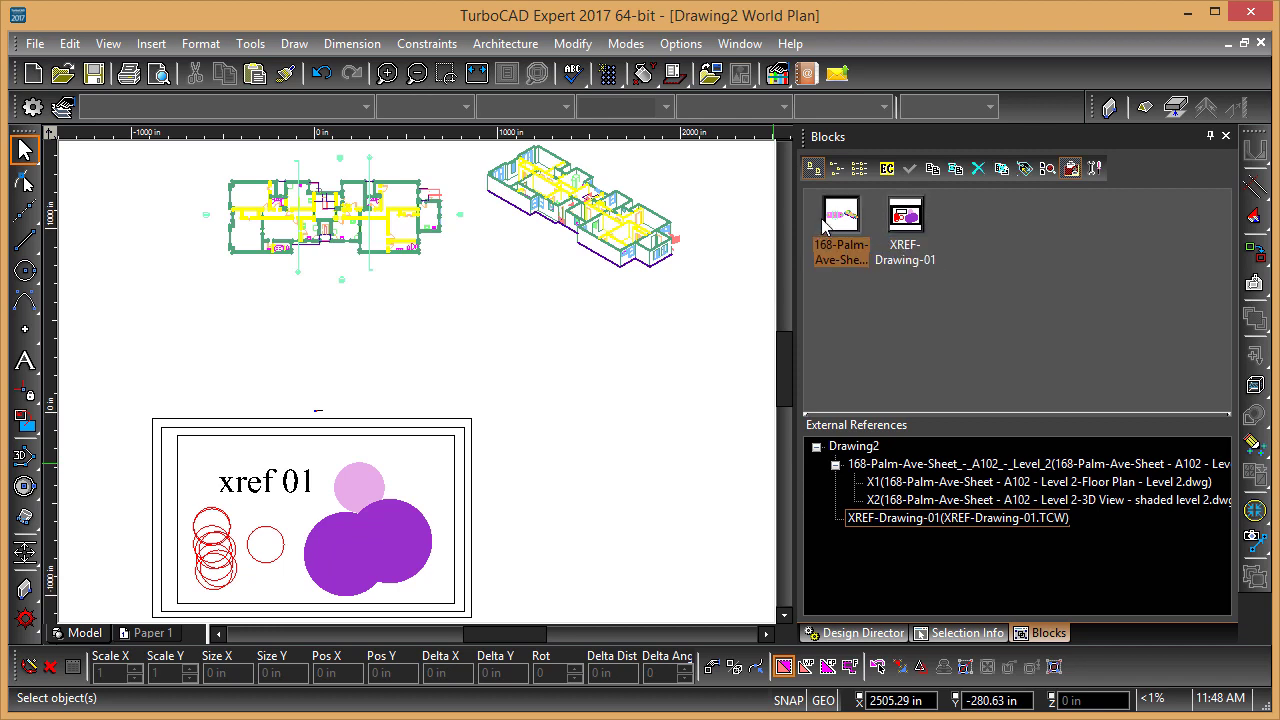
{"action": "left_click", "coordinate": [1070, 168]}
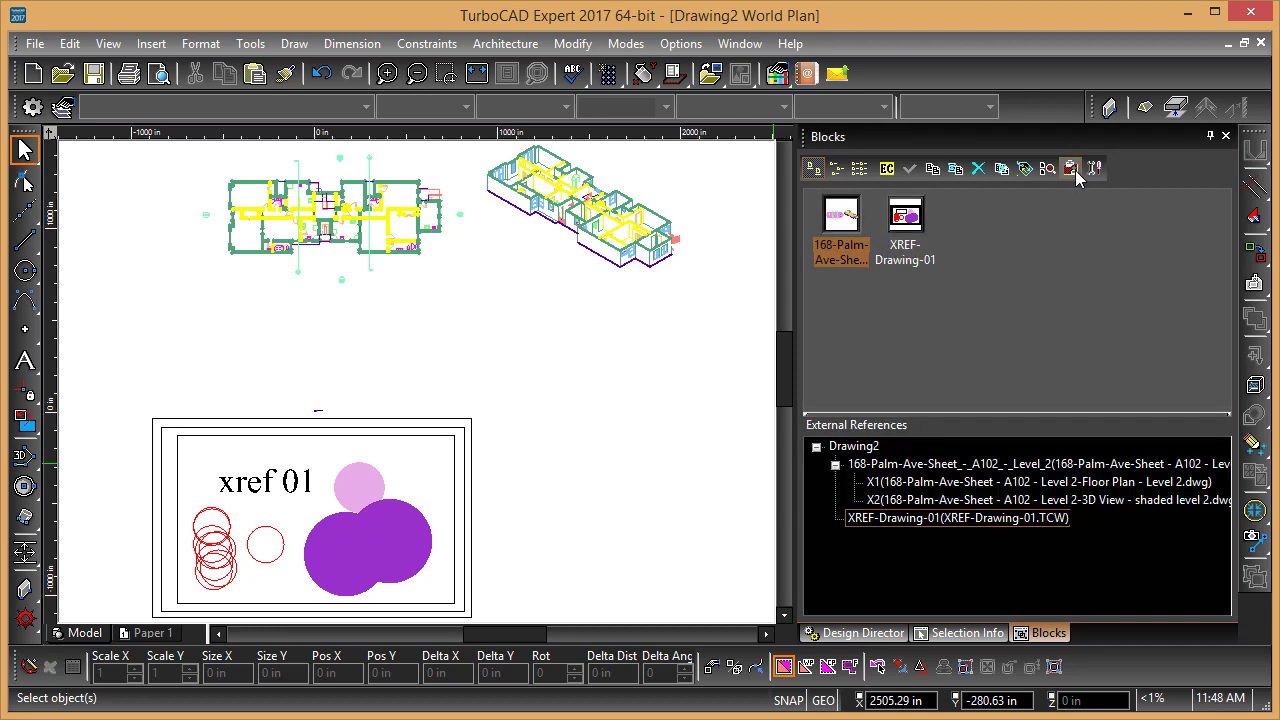